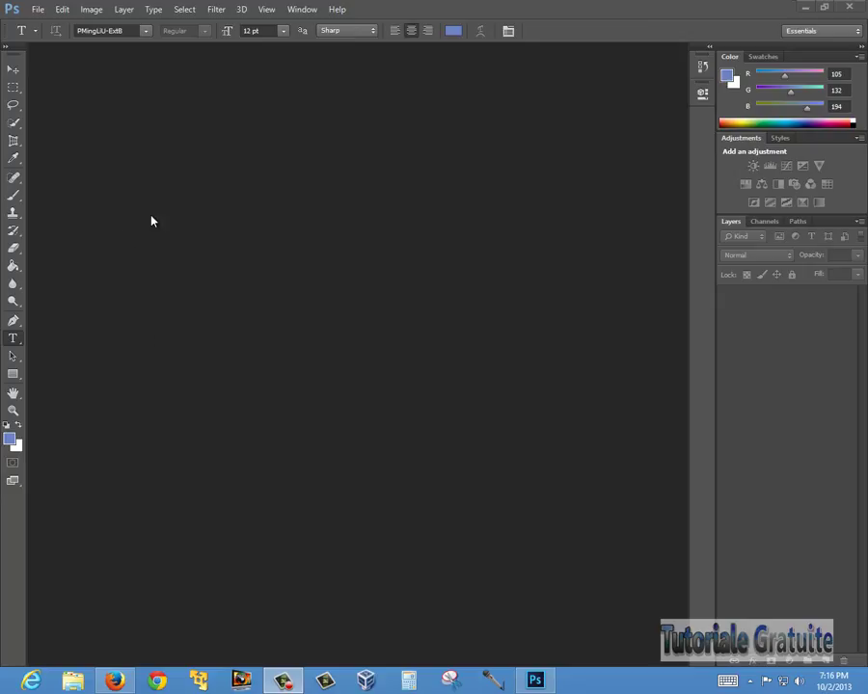
- Create a new blank document 400 pixels wide by 100 pixels high
{"action": "left_click", "coordinate": [37, 10]}
{"action": "left_click", "coordinate": [47, 23]}
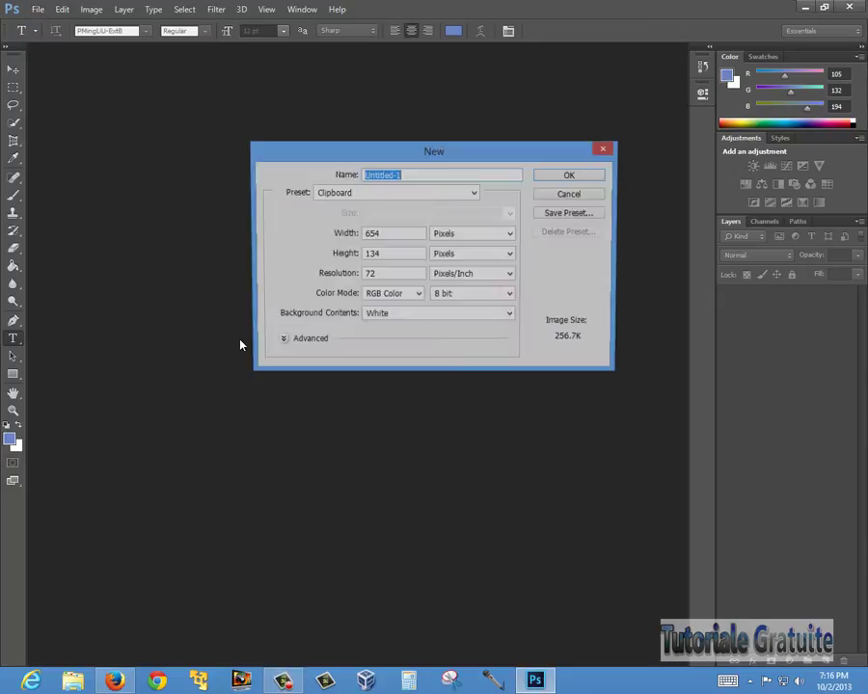
{"action": "left_click_drag", "start_coordinate": [441, 153], "coordinate": [421, 188]}
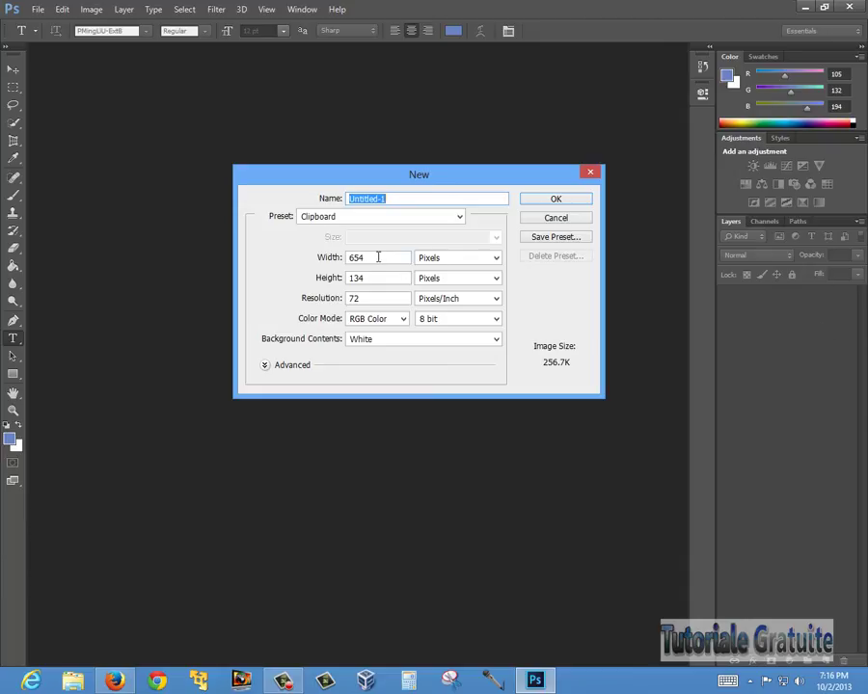
{"action": "left_click_drag", "start_coordinate": [376, 257], "coordinate": [309, 261]}
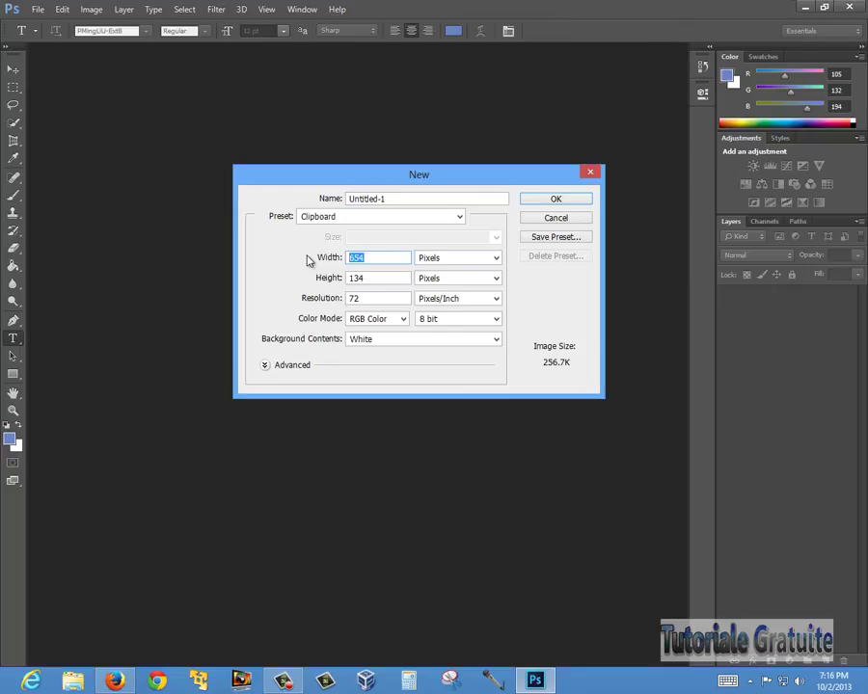
{"action": "type", "text": "400"}
{"action": "key", "text": "Tab"}
{"action": "type", "text": "100"}
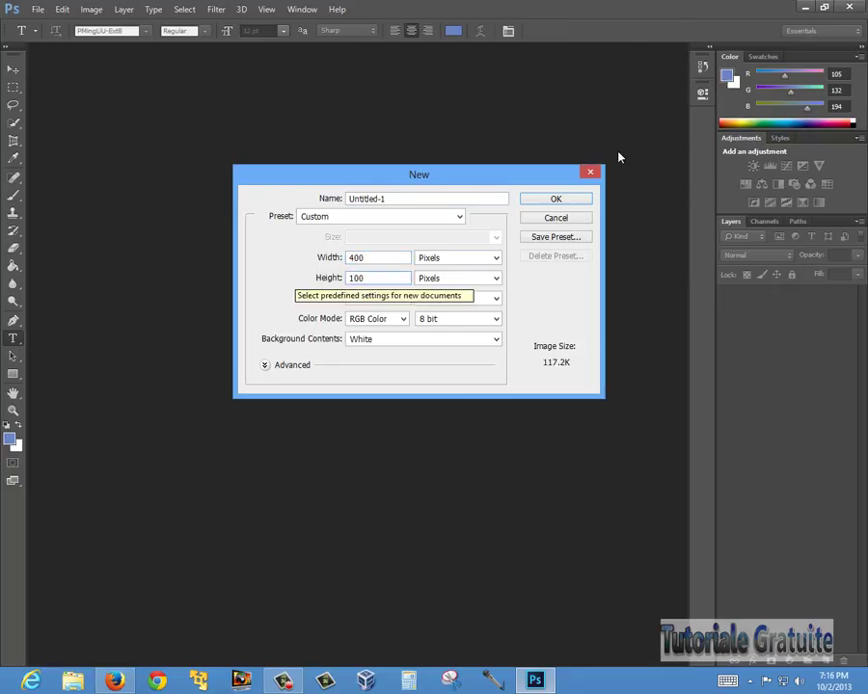
{"action": "left_click", "coordinate": [555, 198]}
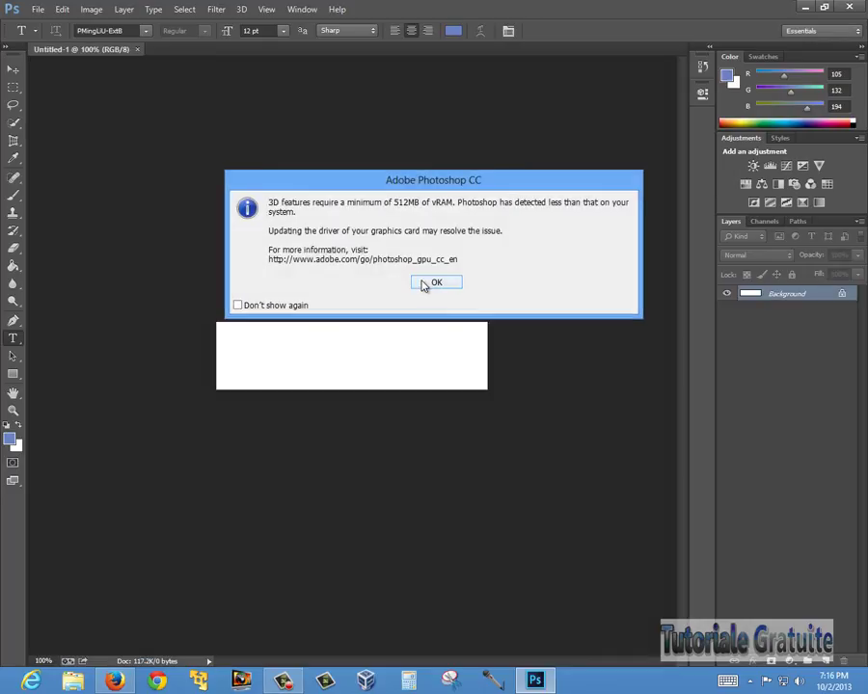
- Dismiss the 3D vRAM warning, zoom the canvas to 200% and start a text line at its left
{"action": "left_click", "coordinate": [436, 281]}
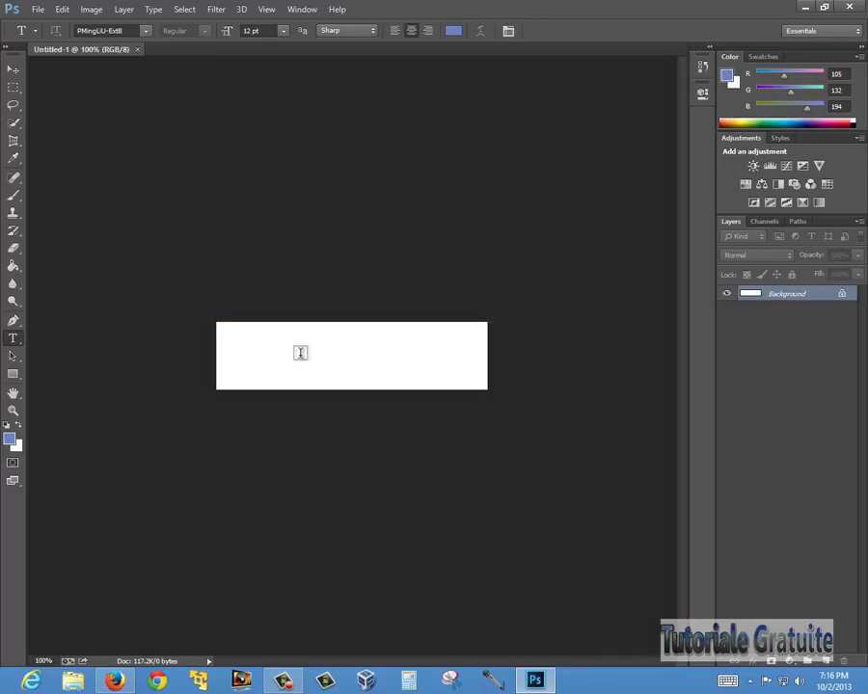
{"action": "left_click", "coordinate": [13, 410]}
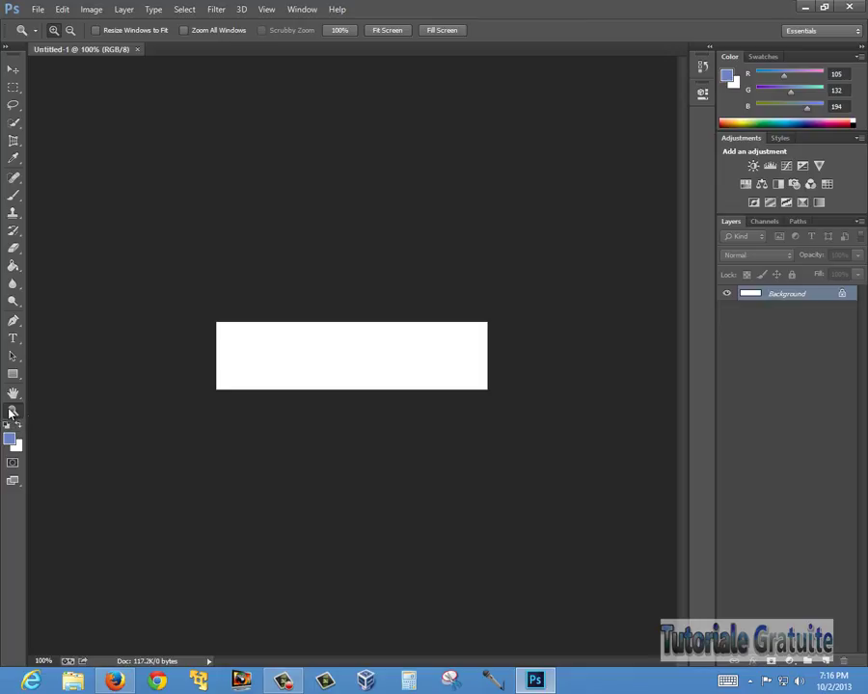
{"action": "left_click", "coordinate": [292, 530]}
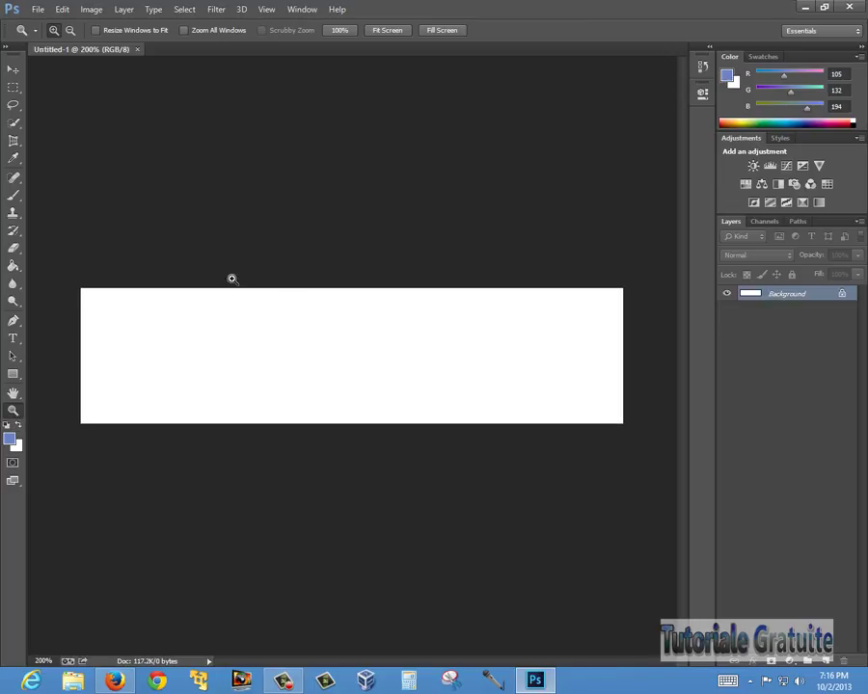
{"action": "left_click", "coordinate": [13, 339]}
{"action": "left_click", "coordinate": [190, 347]}
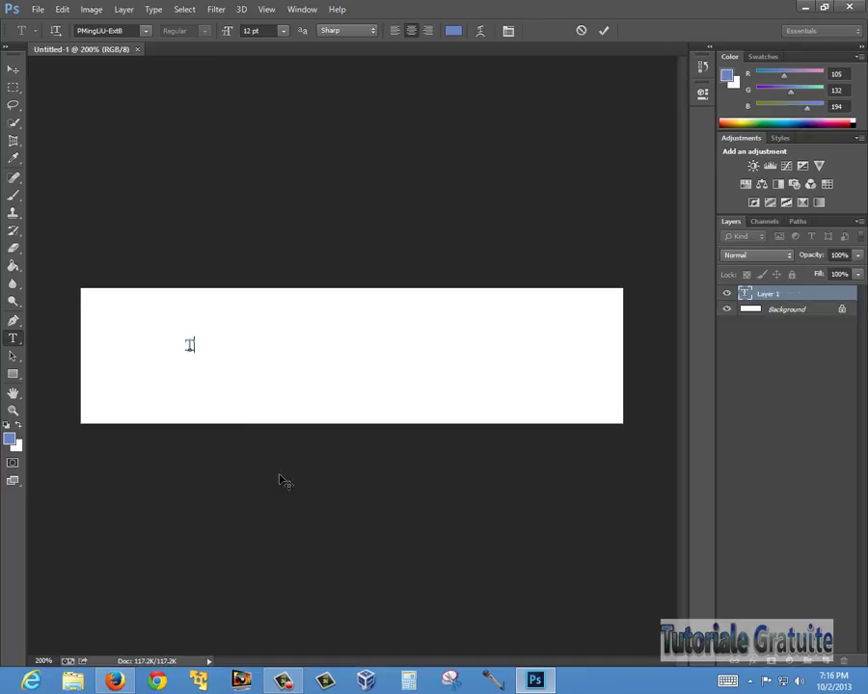
- Type 'Tutoriale Gratuite', set it in Leelawadee Bold and commit the text
{"action": "type", "text": "Tutoriale G"}
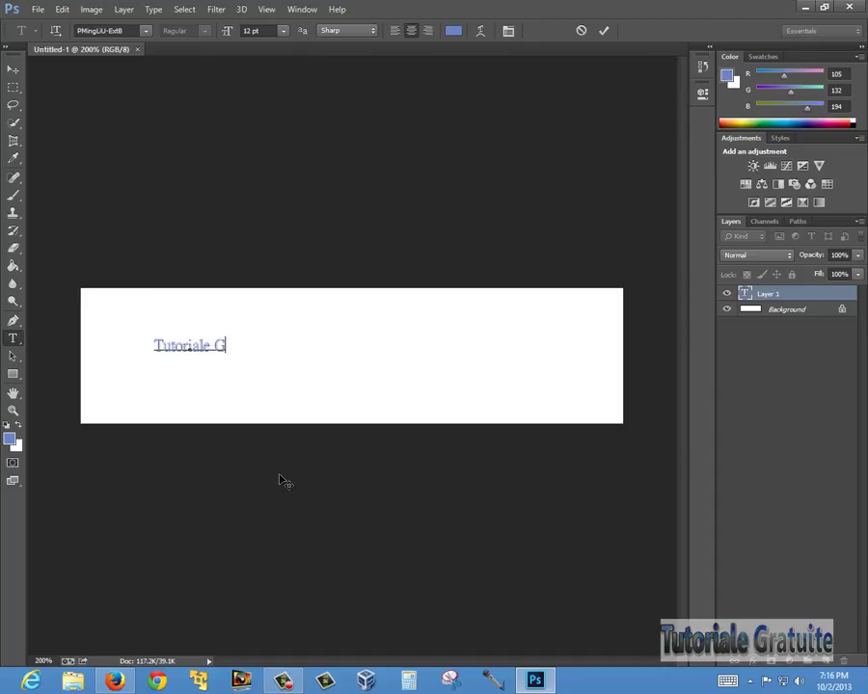
{"action": "type", "text": "ratuite"}
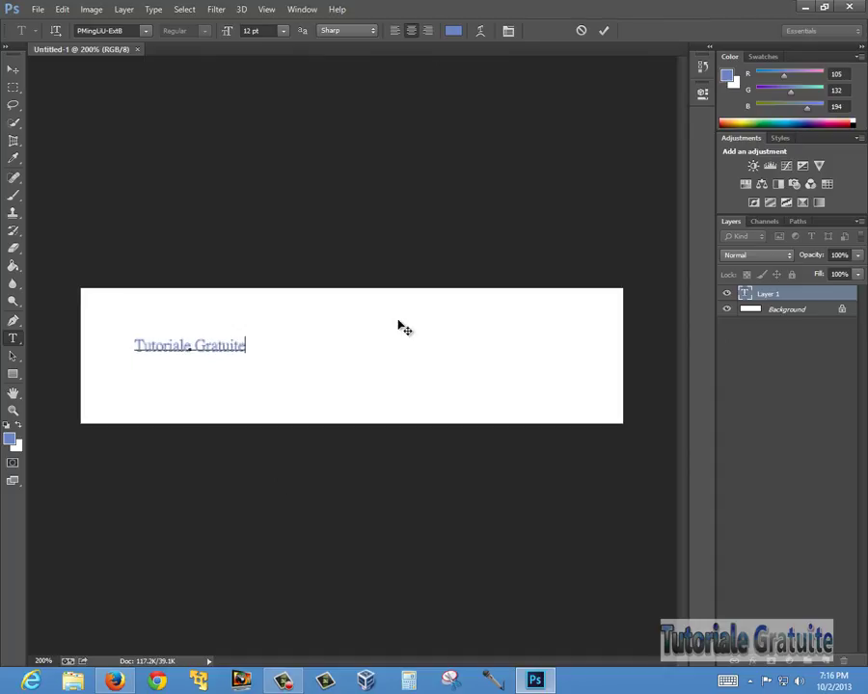
{"action": "left_click_drag", "start_coordinate": [247, 345], "coordinate": [134, 345]}
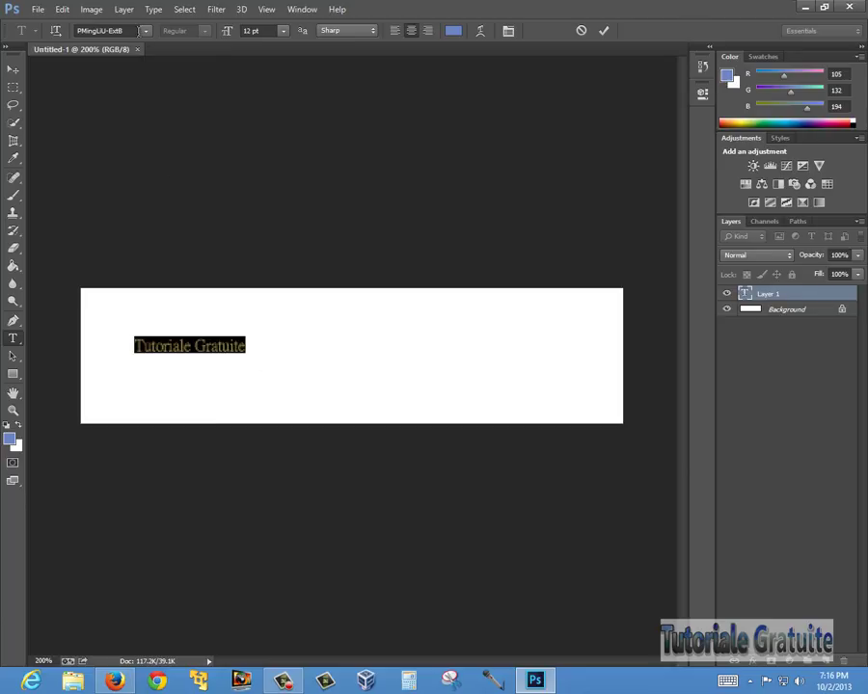
{"action": "left_click", "coordinate": [145, 34]}
{"action": "scroll", "coordinate": [135, 279], "scroll_direction": "down", "scroll_amount": 10}
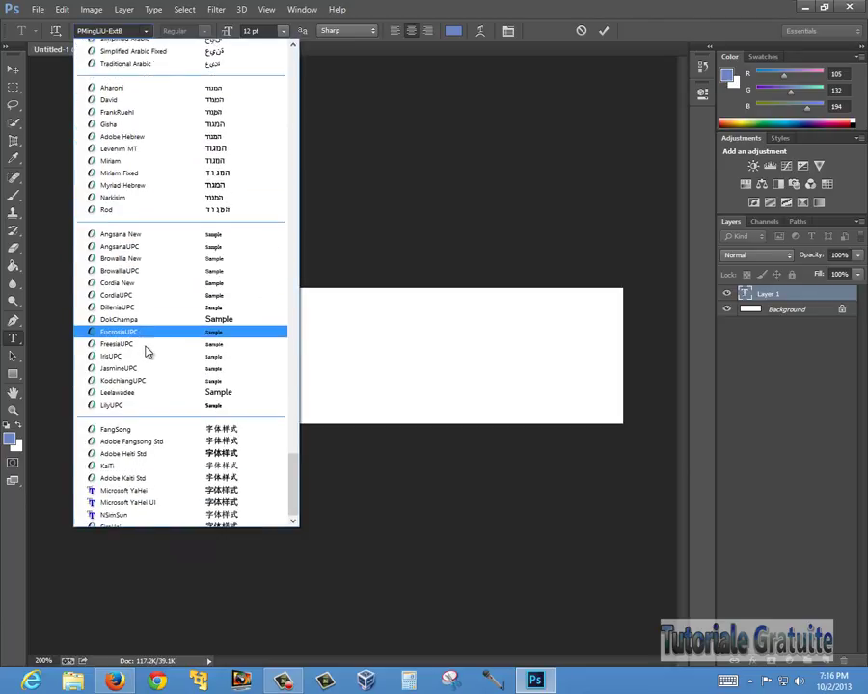
{"action": "left_click", "coordinate": [198, 351]}
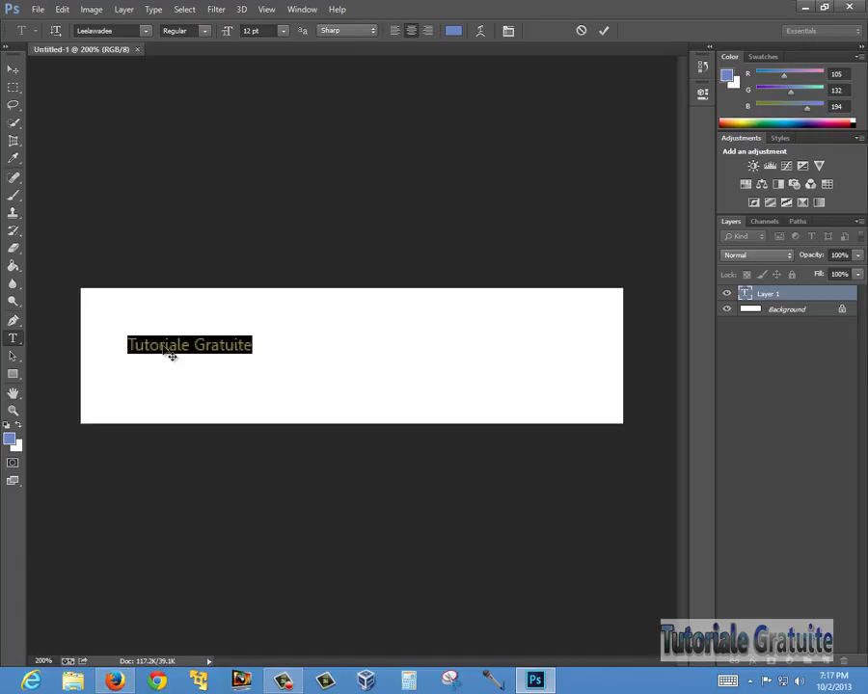
{"action": "left_click", "coordinate": [203, 31]}
{"action": "left_click", "coordinate": [196, 54]}
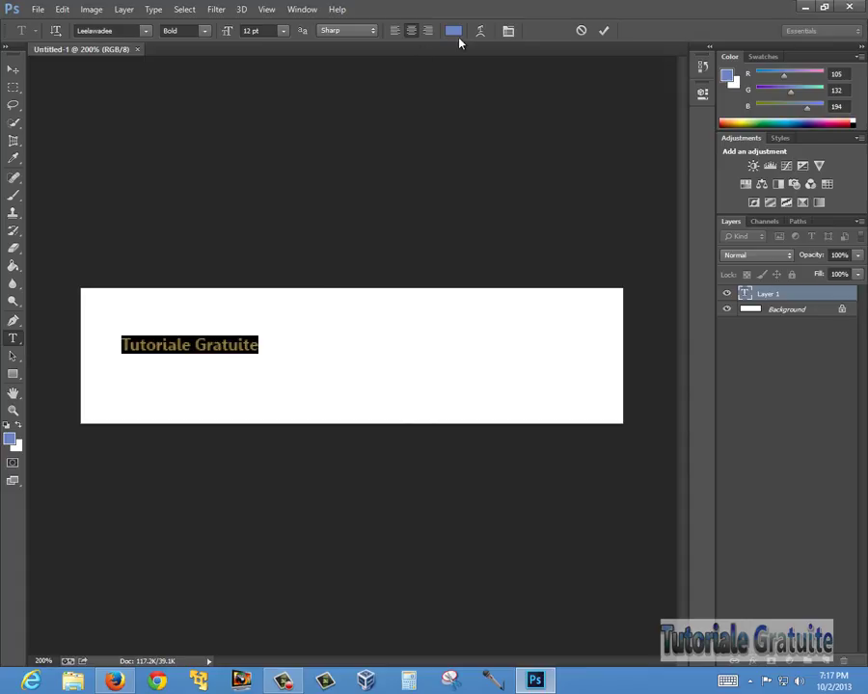
{"action": "left_click", "coordinate": [602, 32]}
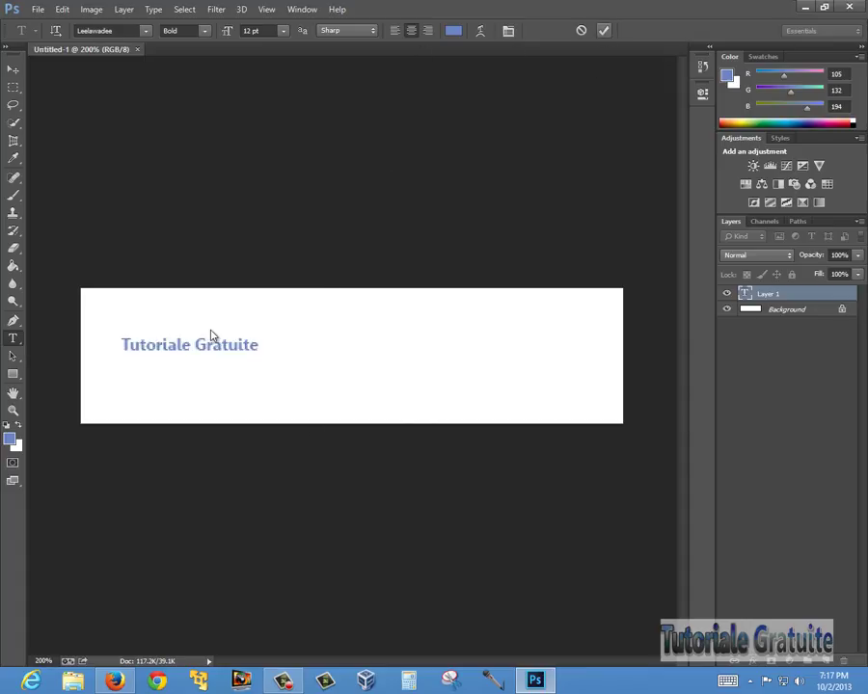
- Select the text and scale it up toward the canvas top, bottom and top-left corner
{"action": "left_click", "coordinate": [163, 346]}
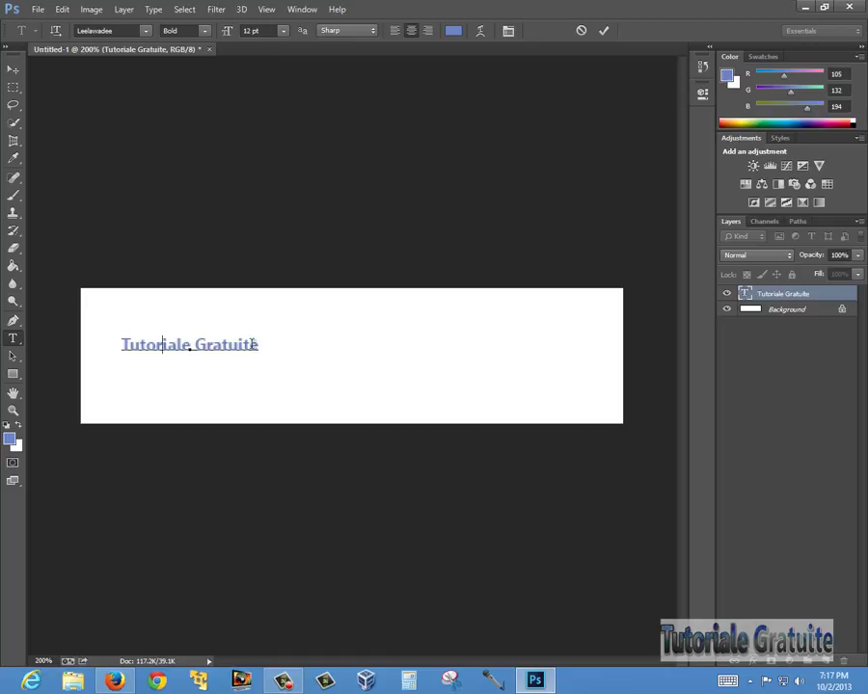
{"action": "left_click_drag", "start_coordinate": [257, 344], "coordinate": [120, 345]}
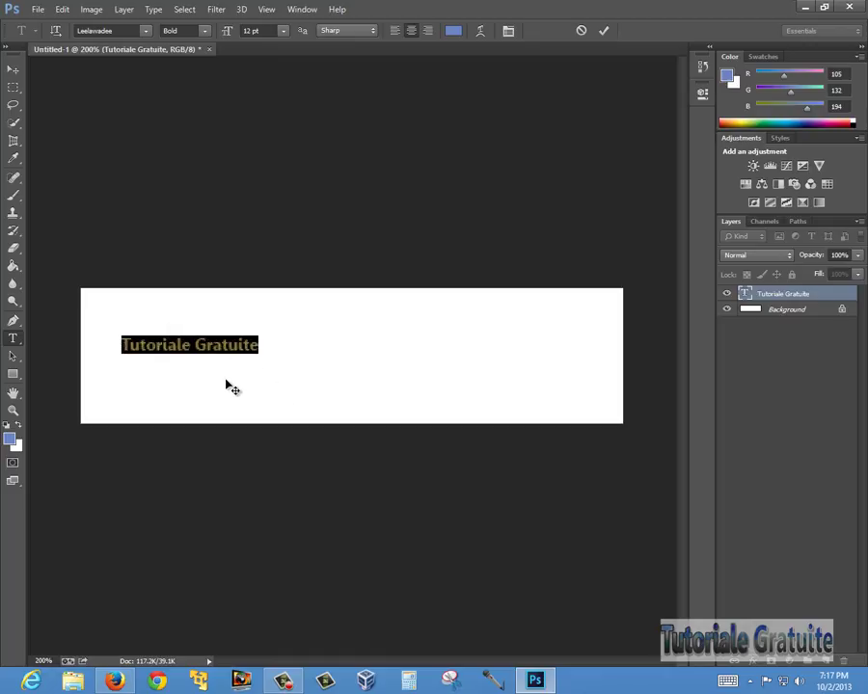
{"action": "key", "text": "ctrl"}
{"action": "left_click_drag", "start_coordinate": [296, 335], "coordinate": [538, 307]}
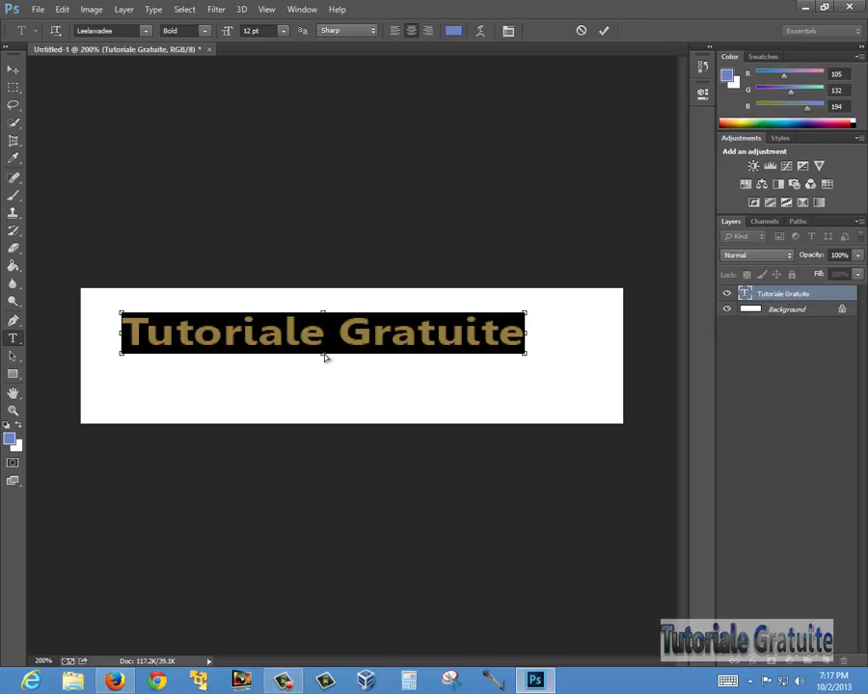
{"action": "left_click_drag", "start_coordinate": [324, 361], "coordinate": [320, 423]}
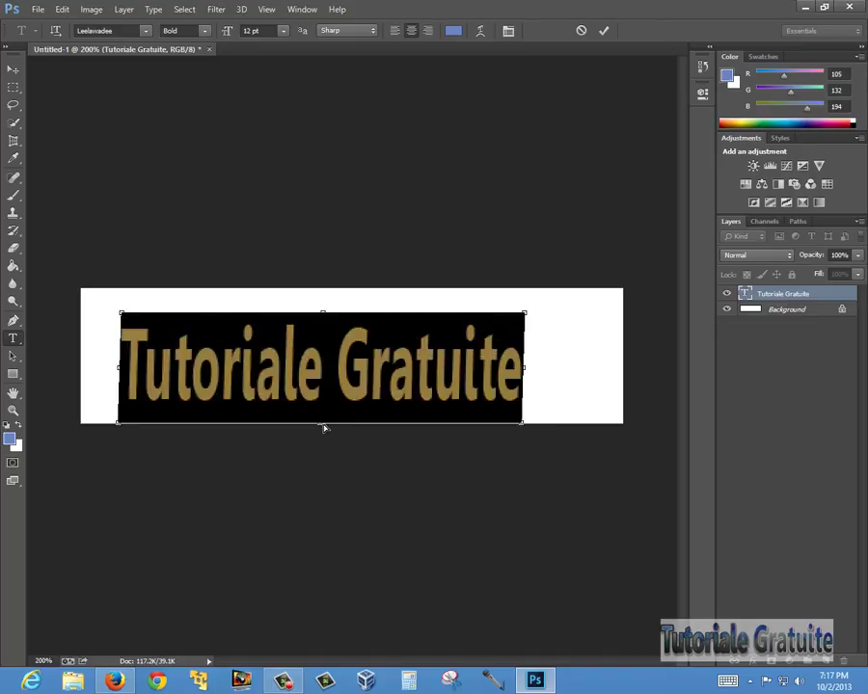
{"action": "left_click_drag", "start_coordinate": [324, 429], "coordinate": [327, 428]}
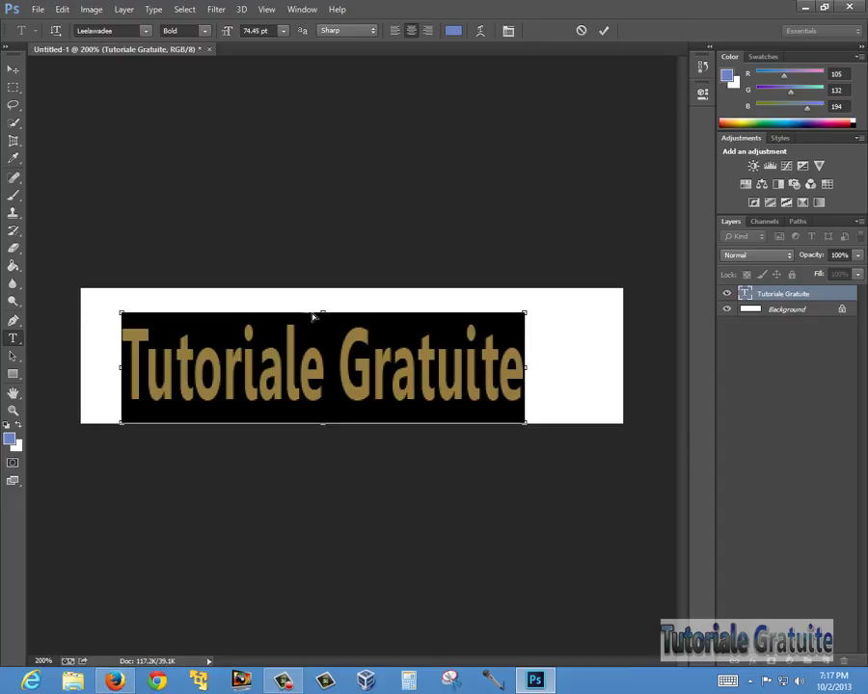
{"action": "mouse_move", "coordinate": [310, 311]}
{"action": "left_mouse_down"}
{"action": "mouse_move", "coordinate": [287, 297]}
{"action": "mouse_move", "coordinate": [314, 311]}
{"action": "left_mouse_up"}
{"action": "left_click_drag", "start_coordinate": [122, 309], "coordinate": [81, 287]}
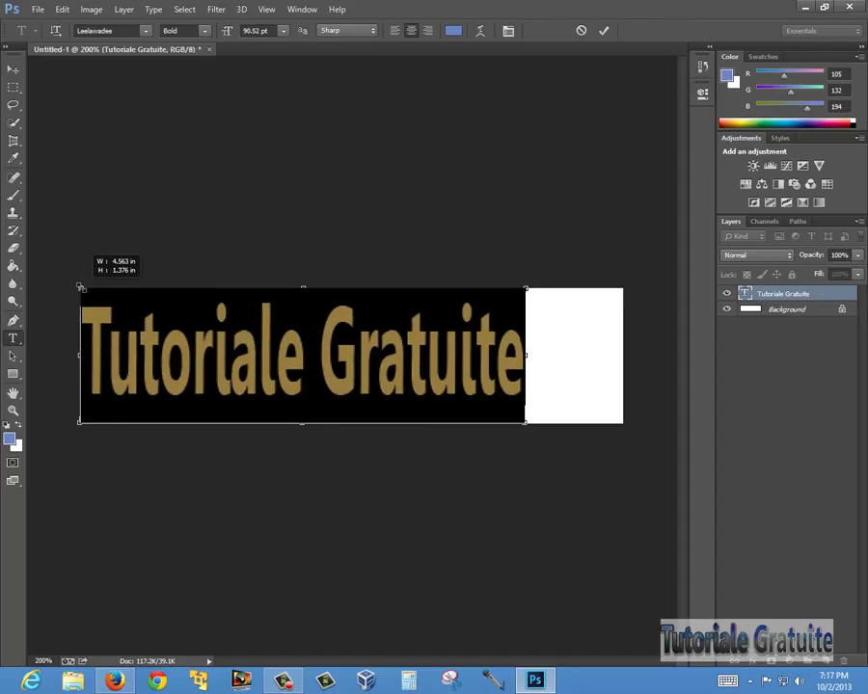
- Fine-tune the left corners and stretch the text to the right edge, committing at 90.06 pt
{"action": "left_click_drag", "start_coordinate": [77, 374], "coordinate": [77, 376]}
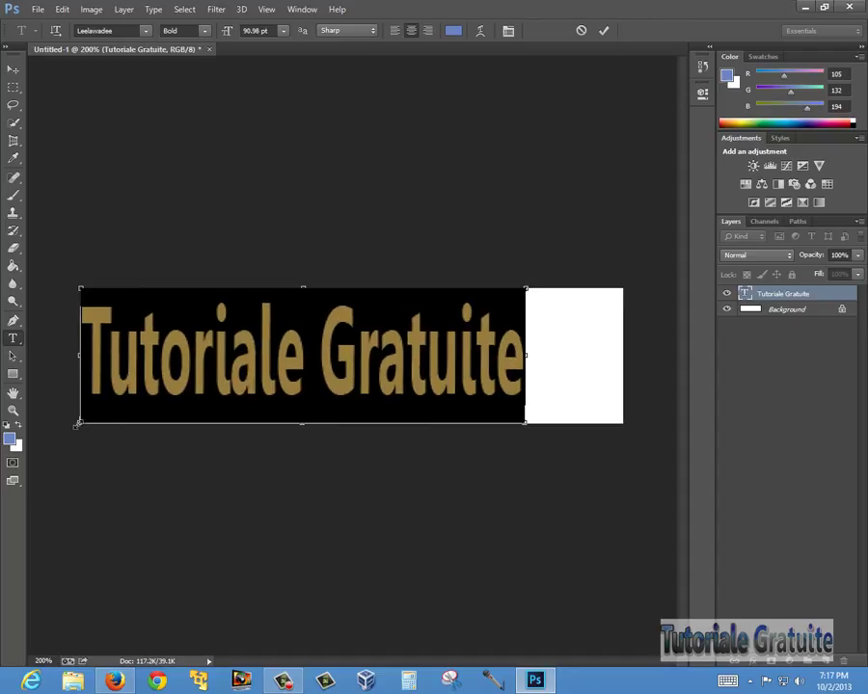
{"action": "left_click_drag", "start_coordinate": [74, 425], "coordinate": [80, 422]}
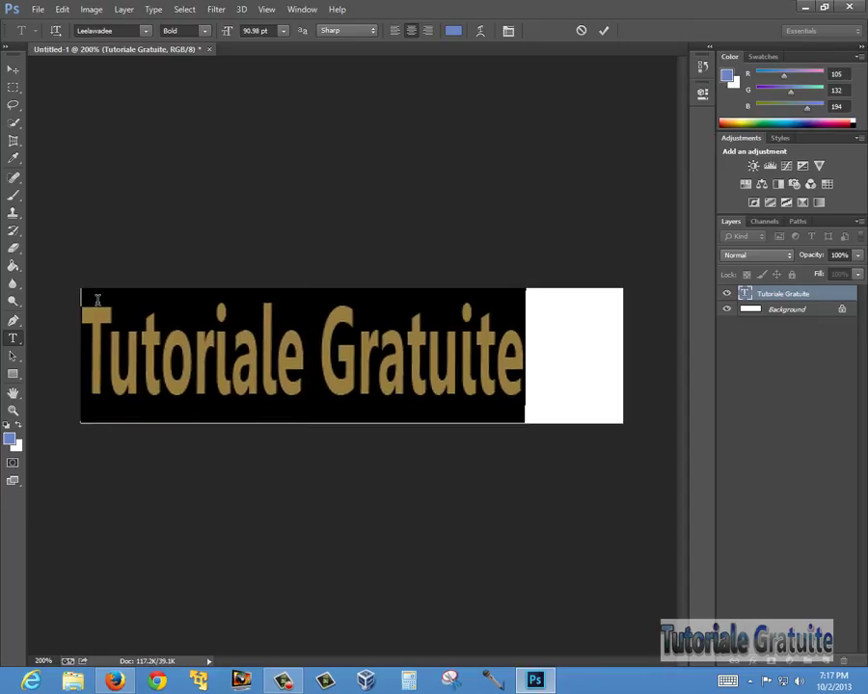
{"action": "key", "text": "ctrl"}
{"action": "left_click_drag", "start_coordinate": [81, 288], "coordinate": [83, 290]}
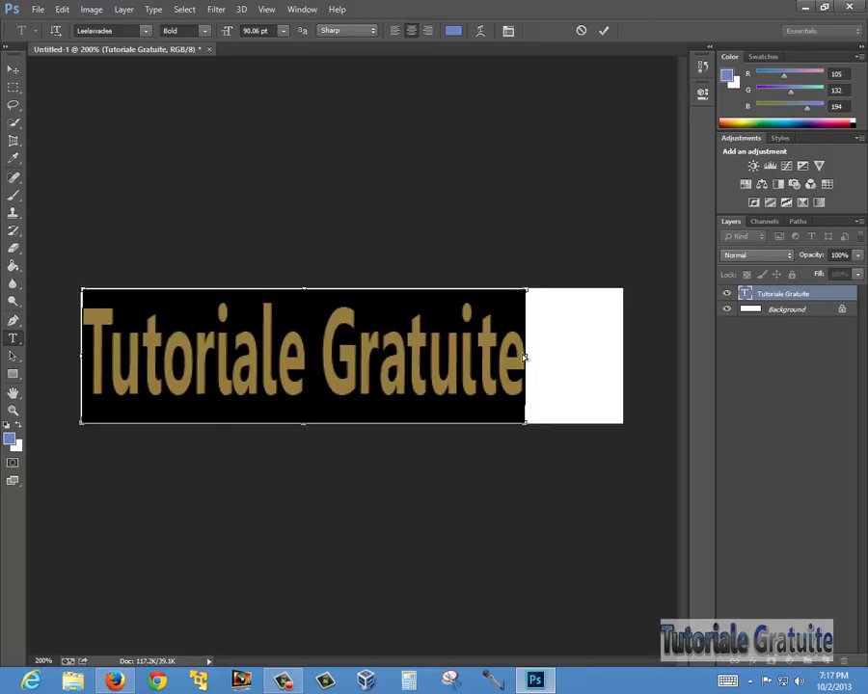
{"action": "left_click_drag", "start_coordinate": [526, 360], "coordinate": [620, 360]}
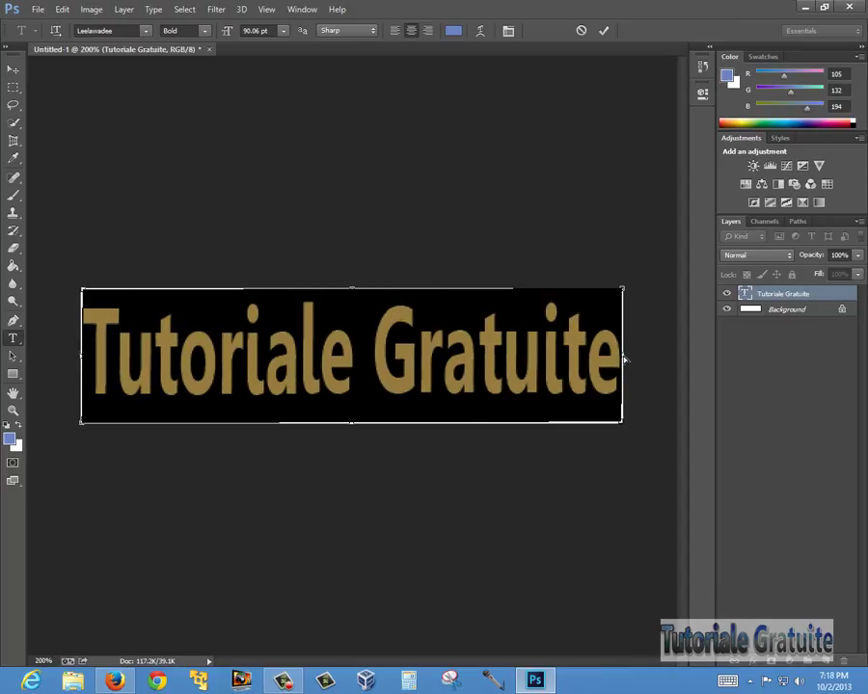
{"action": "left_click_drag", "start_coordinate": [625, 359], "coordinate": [621, 352]}
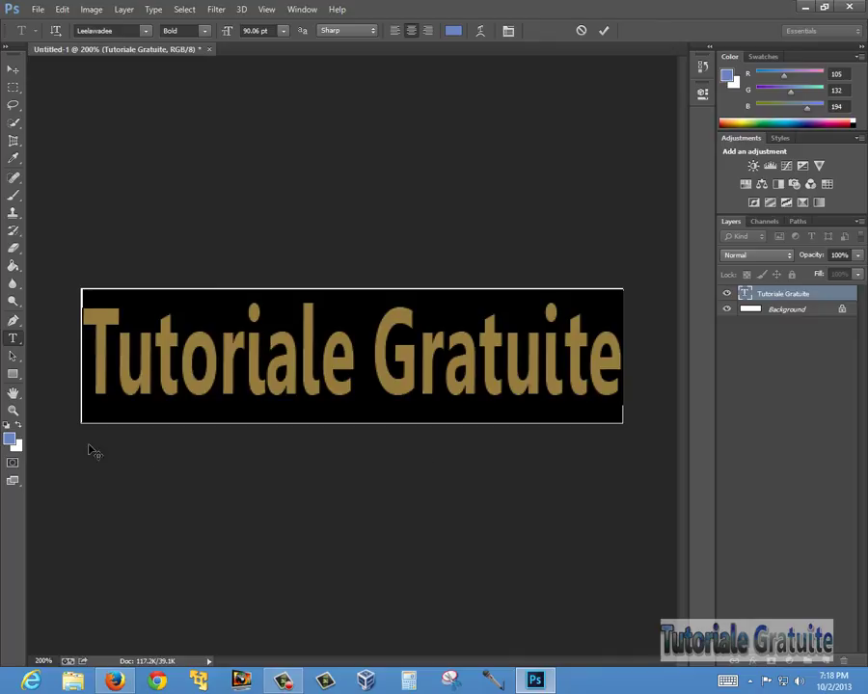
{"action": "left_click", "coordinate": [605, 33]}
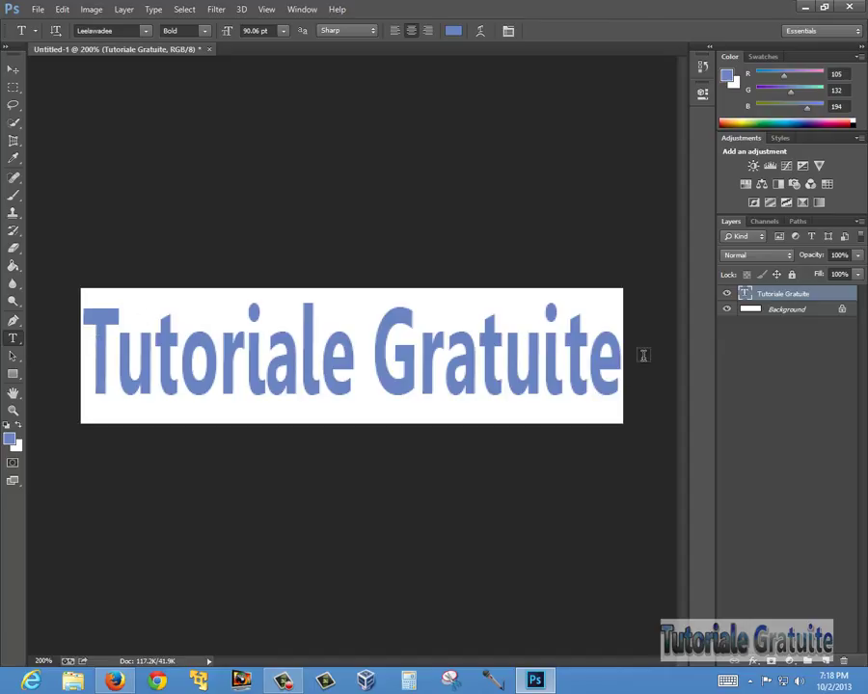
- Convert the locked background into a normal layer and rename it Background
{"action": "double_click", "coordinate": [751, 312]}
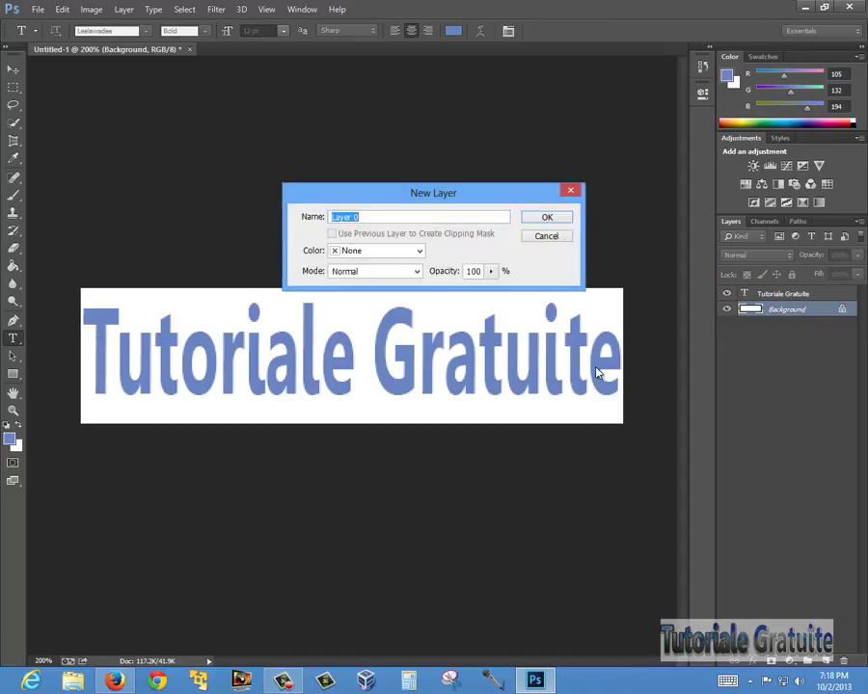
{"action": "left_click", "coordinate": [549, 221]}
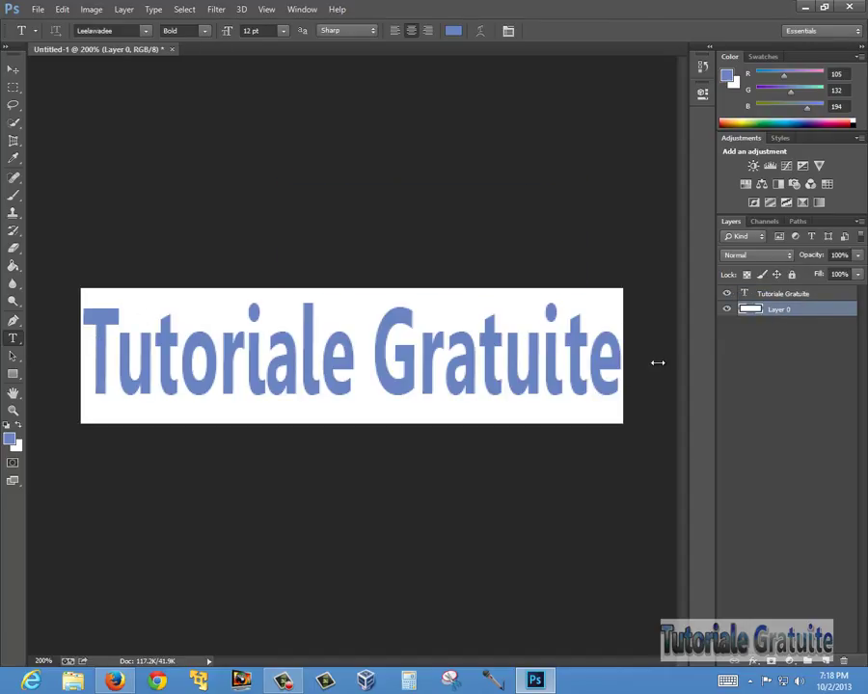
{"action": "right_click", "coordinate": [775, 309]}
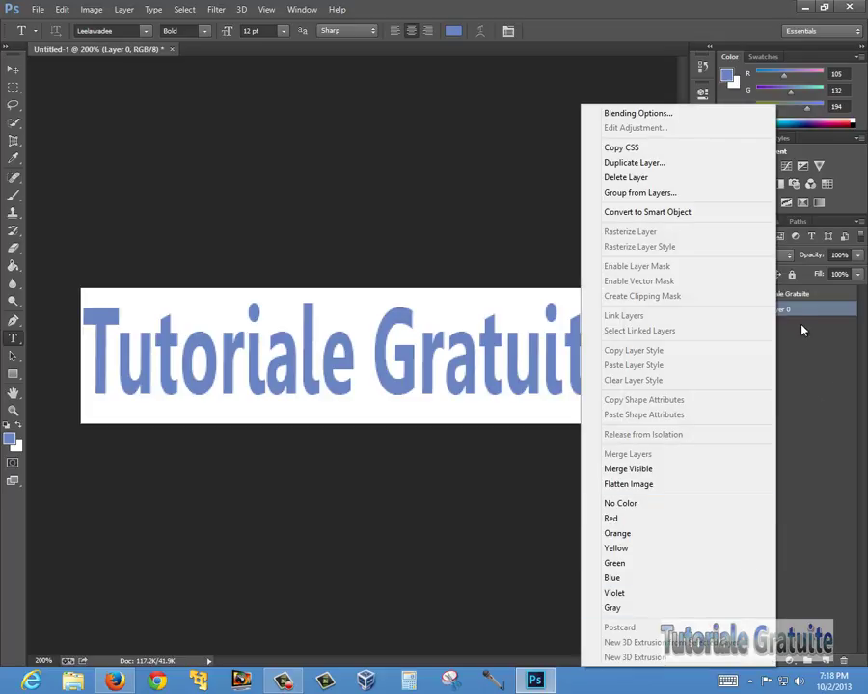
{"action": "left_click", "coordinate": [784, 310]}
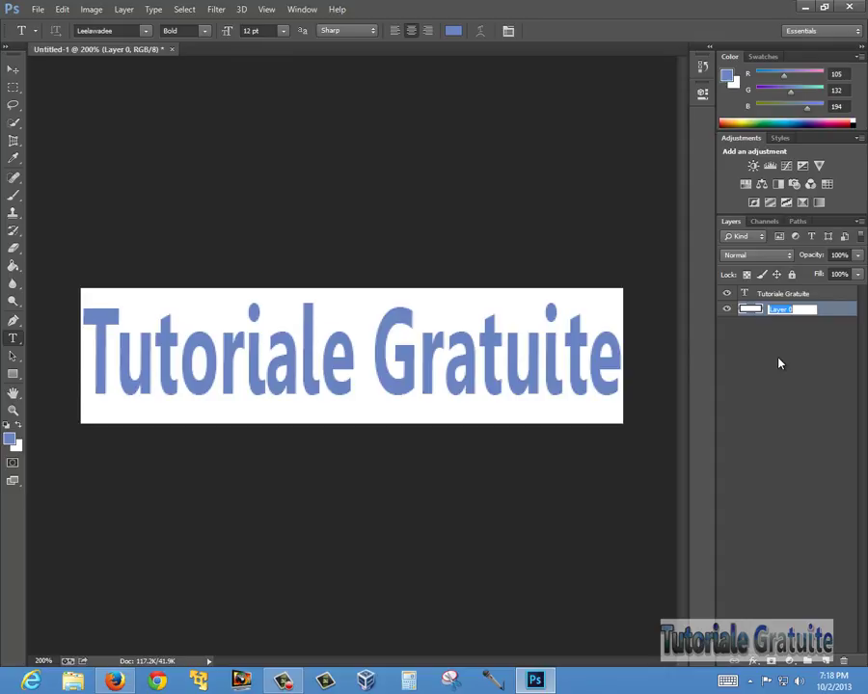
{"action": "type", "text": "Background"}
{"action": "key", "text": "Return"}
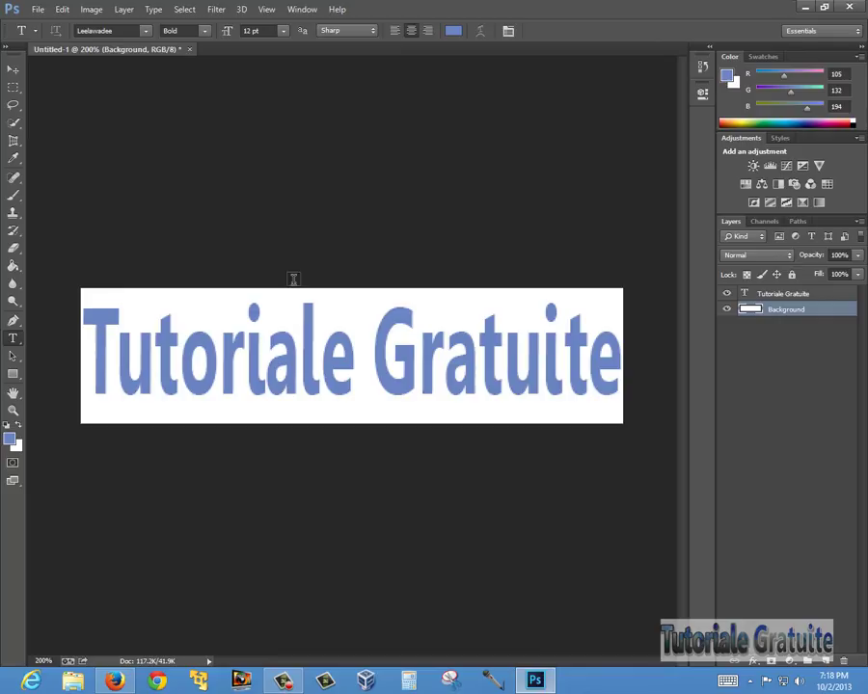
- Zoom the view out to 100% to see the whole image
{"action": "left_click", "coordinate": [14, 411]}
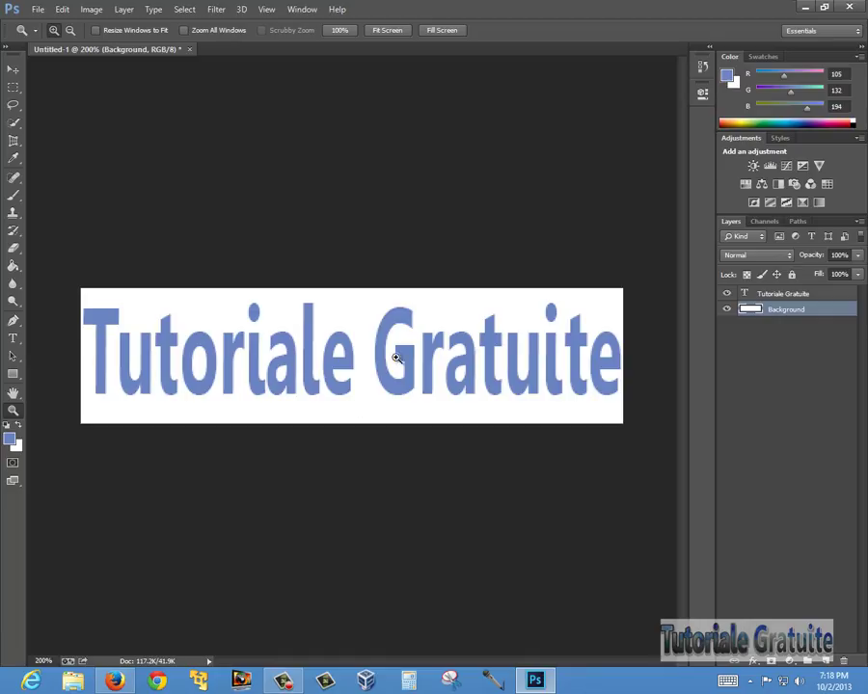
{"action": "left_click", "coordinate": [71, 30]}
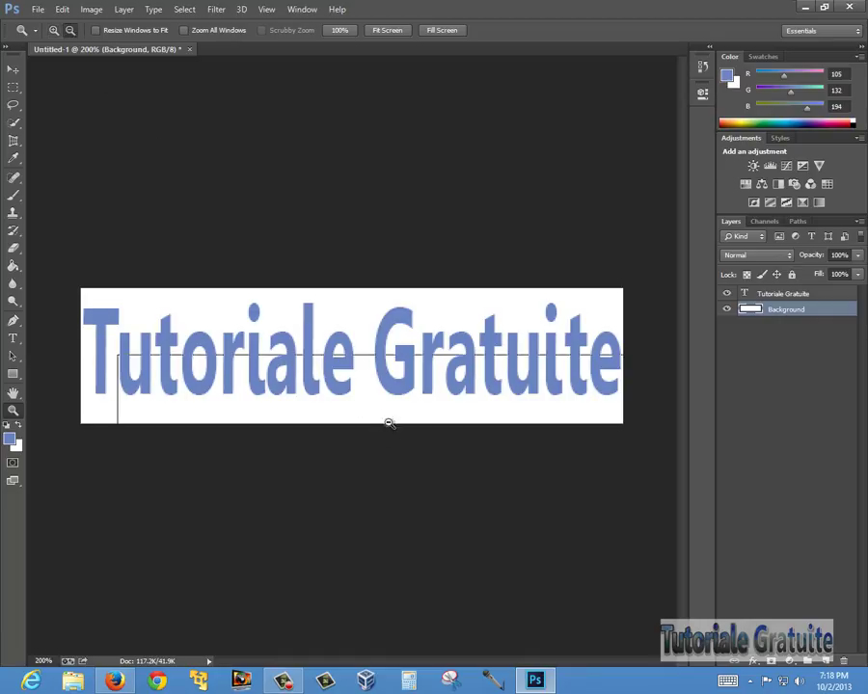
{"action": "left_click", "coordinate": [407, 587]}
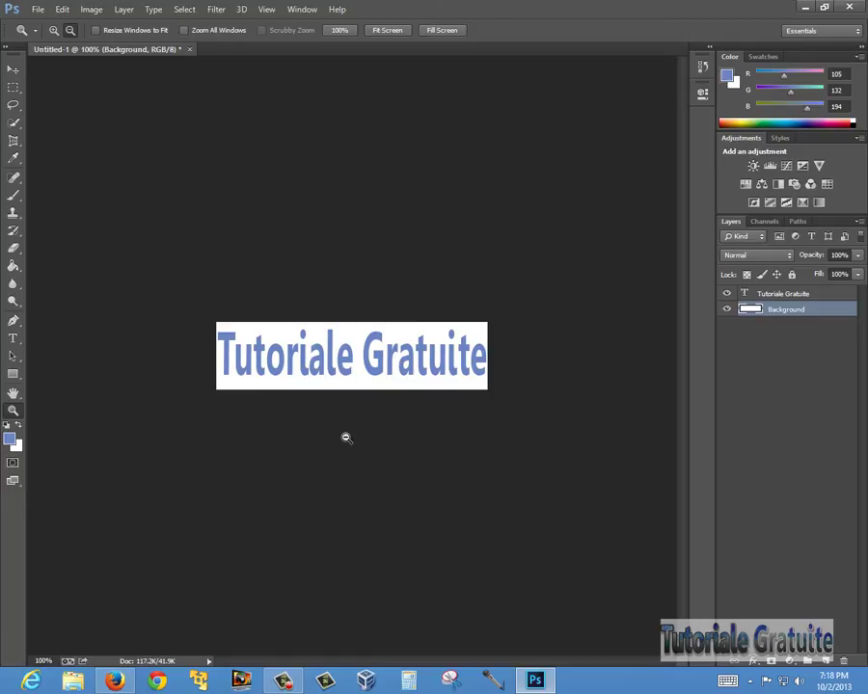
{"action": "left_click", "coordinate": [12, 338]}
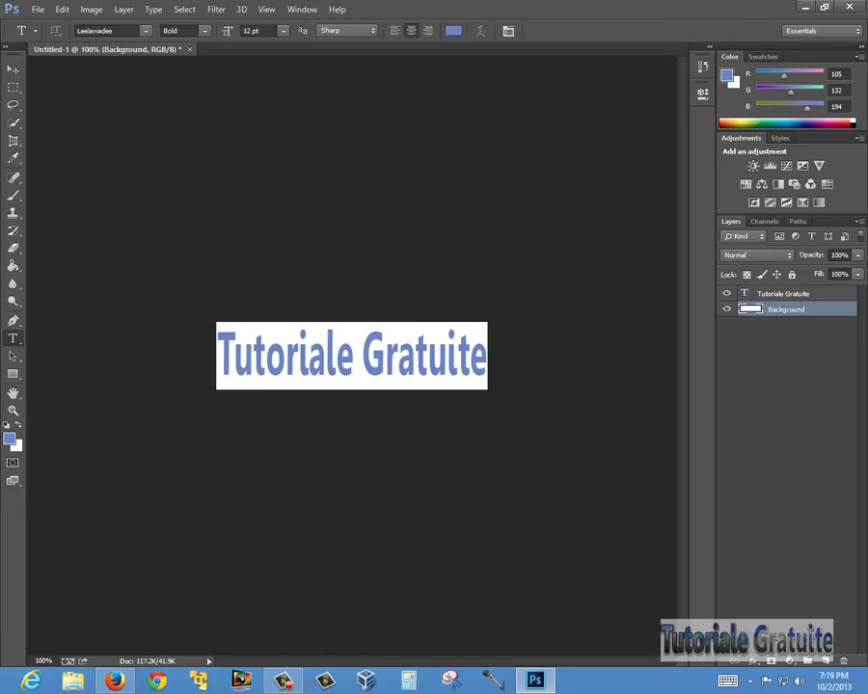
{"action": "left_click", "coordinate": [217, 348]}
{"action": "key", "text": "Right"}
{"action": "key", "text": "ctrl"}
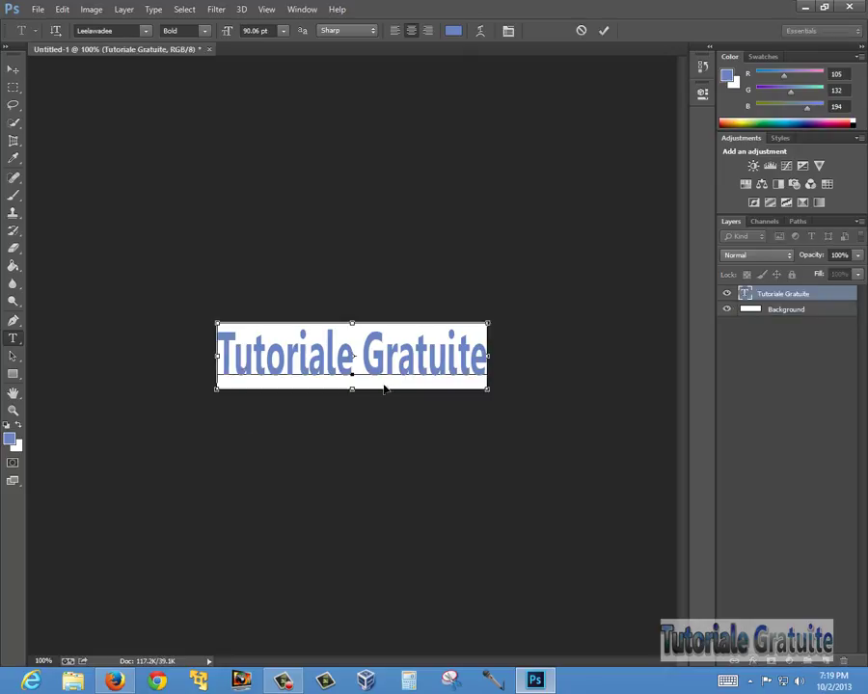
{"action": "key", "text": "ctrl+h"}
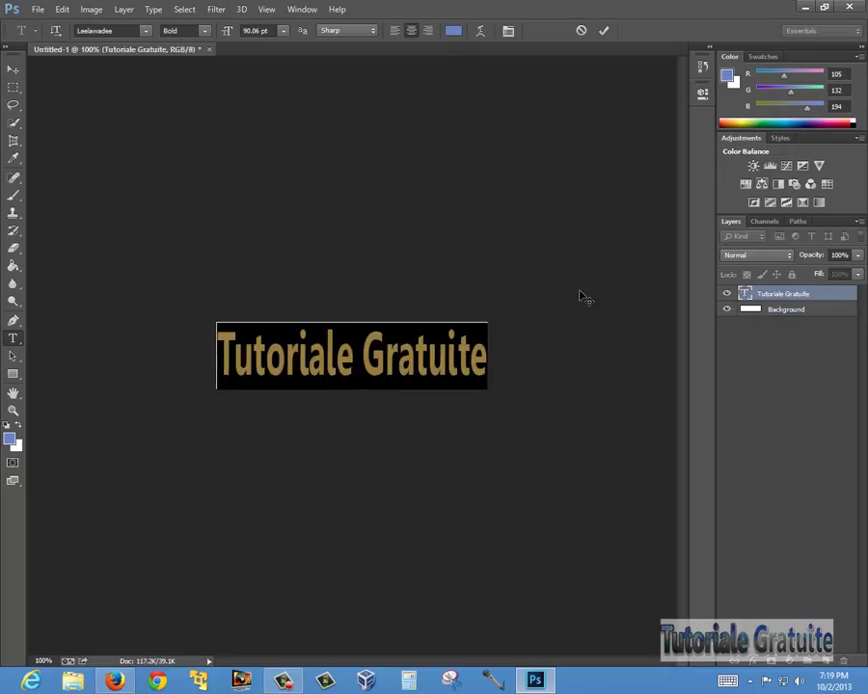
{"action": "right_click", "coordinate": [404, 358]}
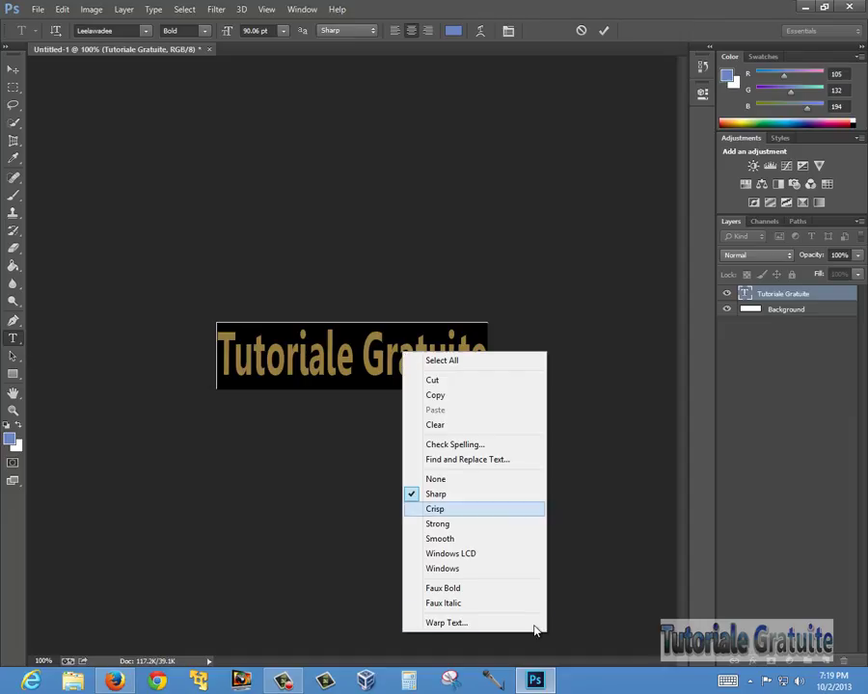
{"action": "left_click", "coordinate": [459, 623]}
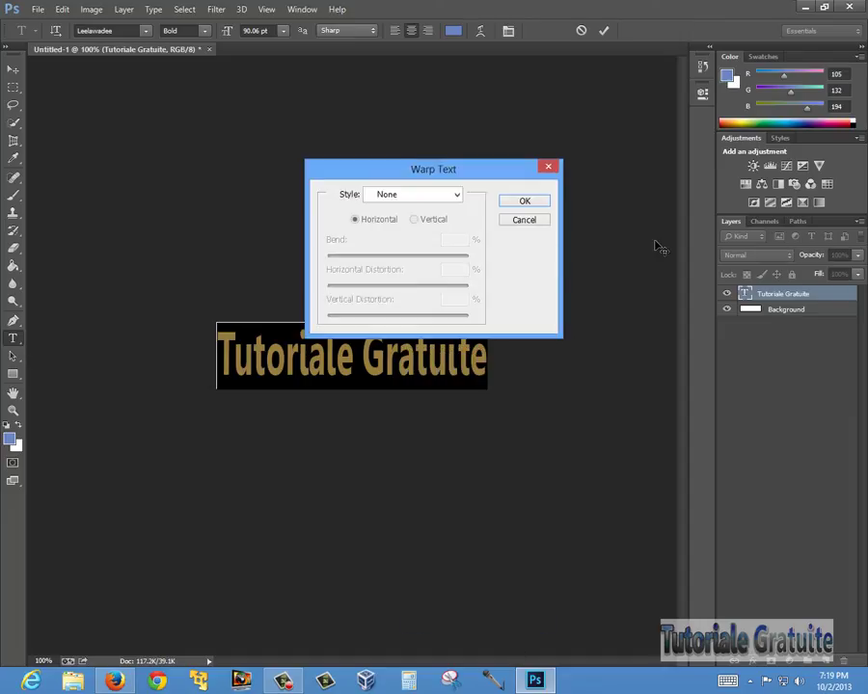
{"action": "left_click", "coordinate": [405, 195]}
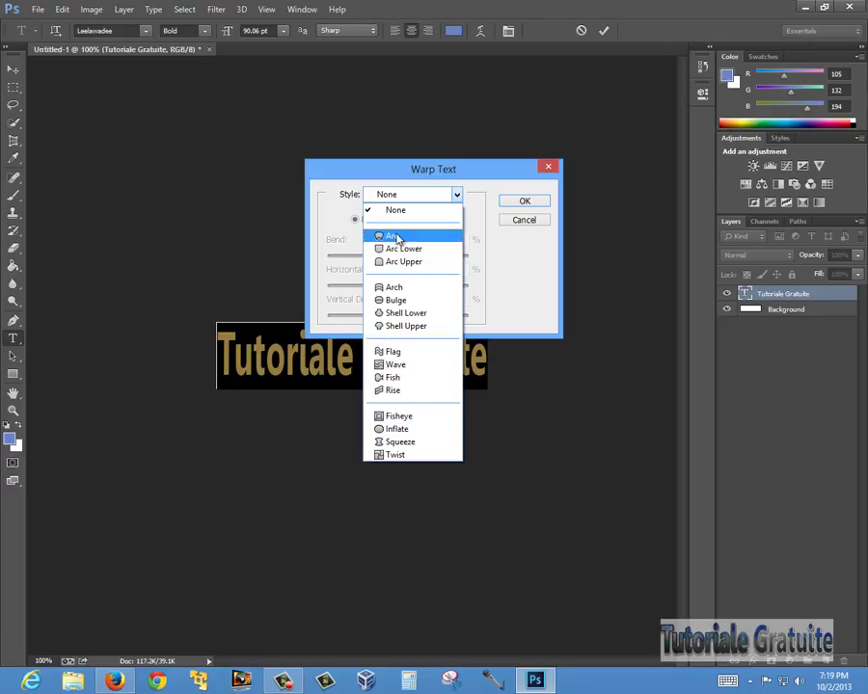
{"action": "left_click", "coordinate": [403, 377]}
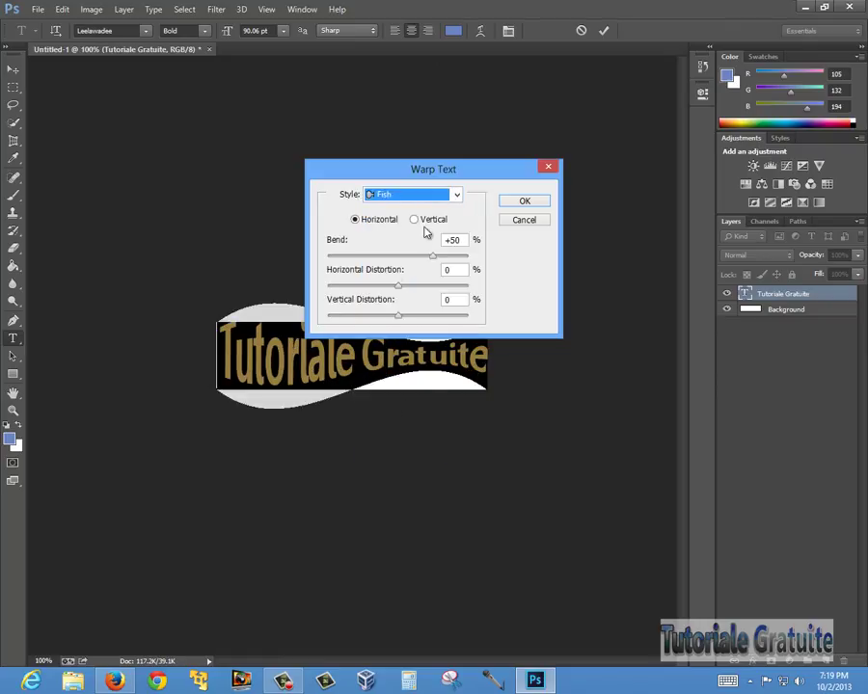
{"action": "left_click", "coordinate": [425, 196]}
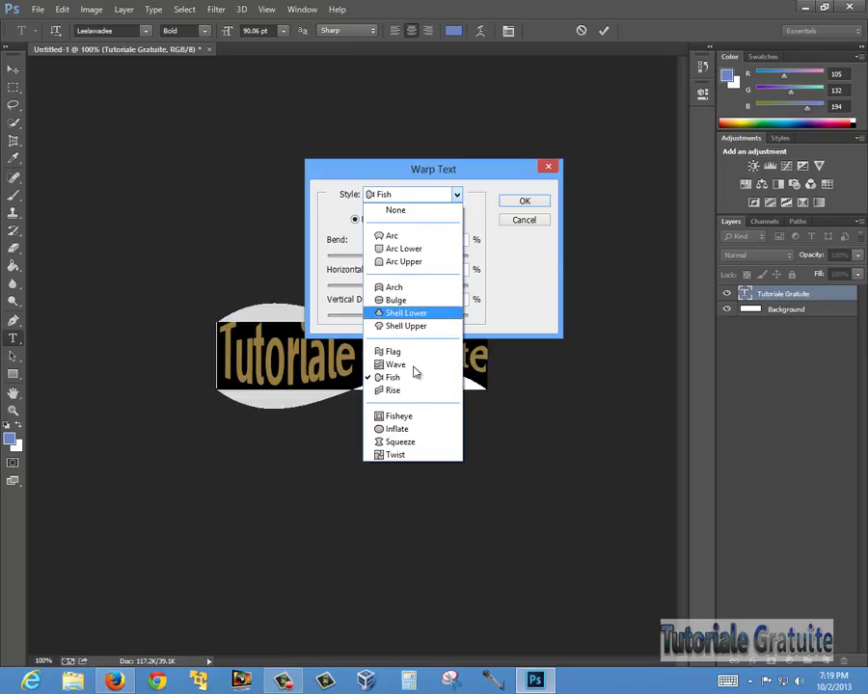
{"action": "left_click", "coordinate": [397, 300]}
{"action": "left_click", "coordinate": [414, 202]}
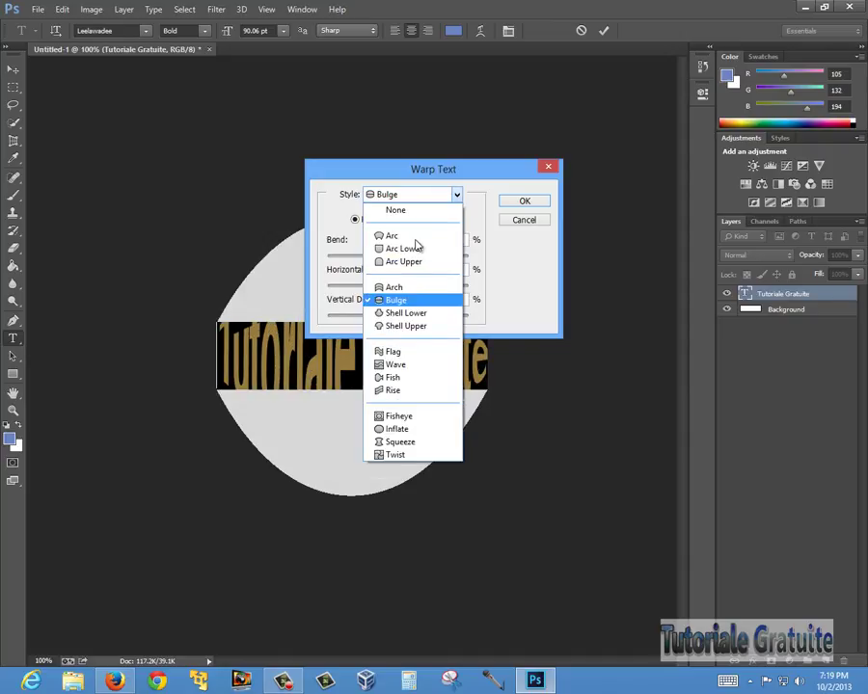
{"action": "left_click", "coordinate": [429, 239]}
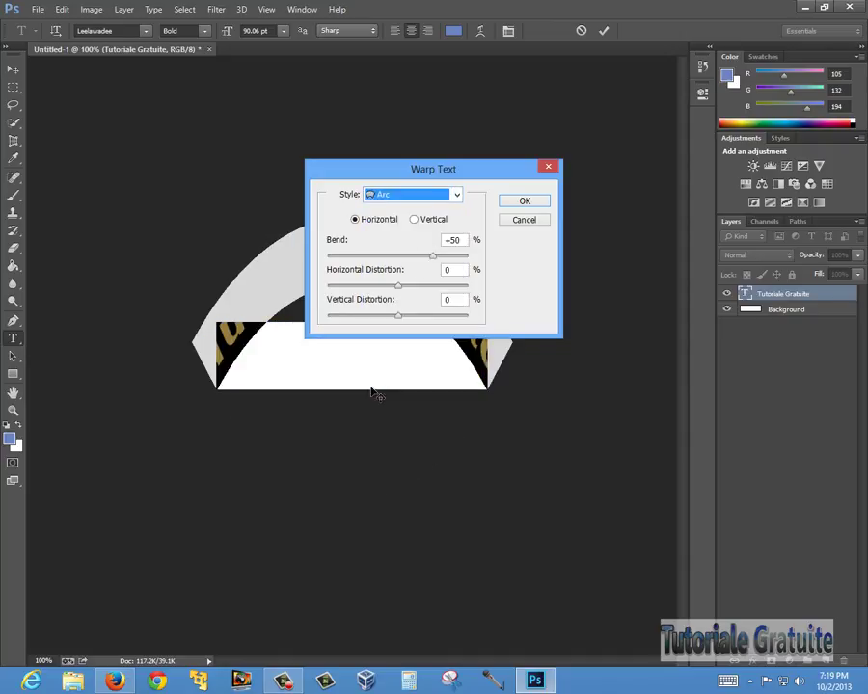
{"action": "left_click", "coordinate": [417, 200]}
{"action": "left_click", "coordinate": [410, 213]}
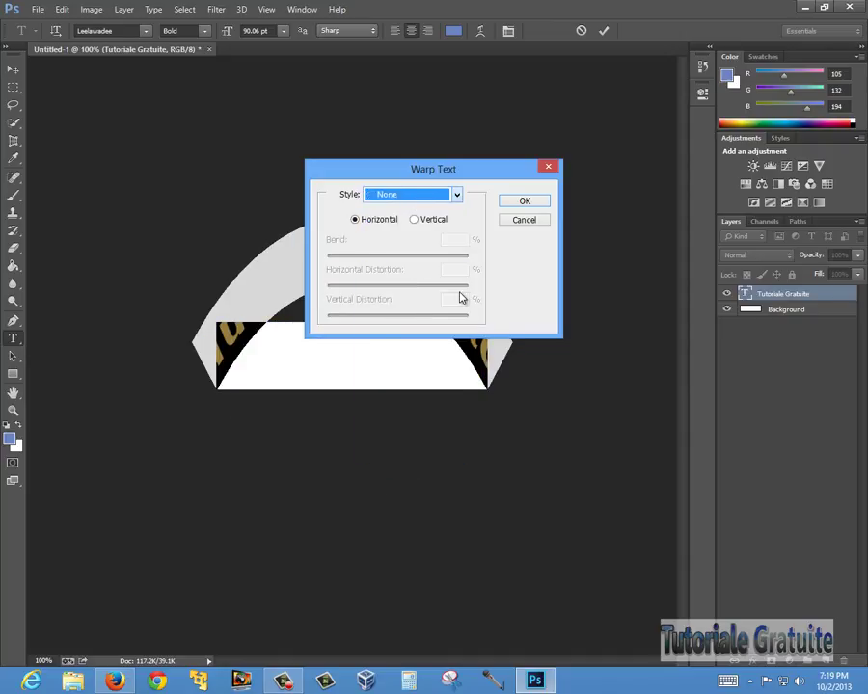
{"action": "left_click", "coordinate": [540, 203]}
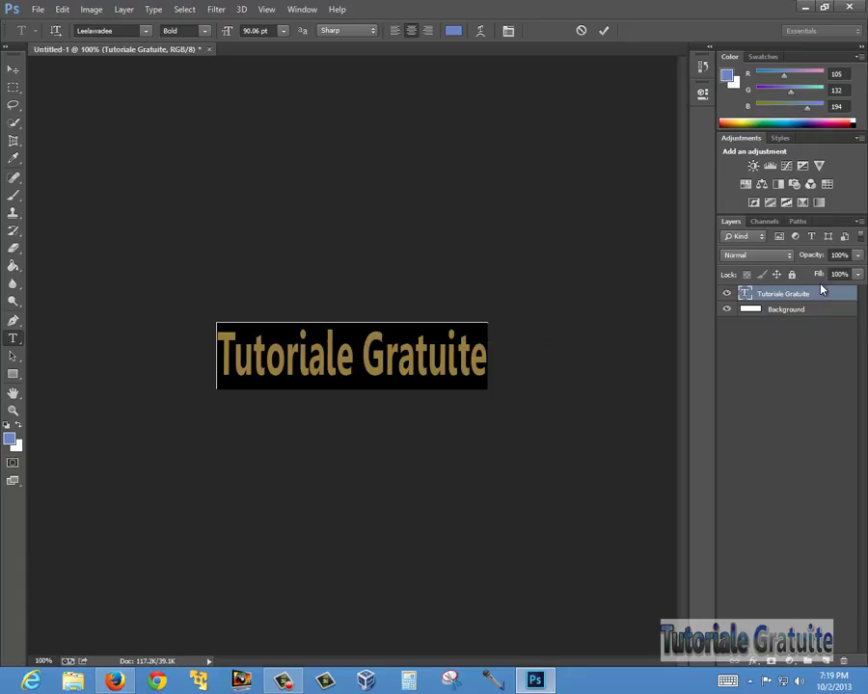
- Hide the text selection and enable Gradient Overlay in the text layer's Blending Options
{"action": "key", "text": "ctrl+h"}
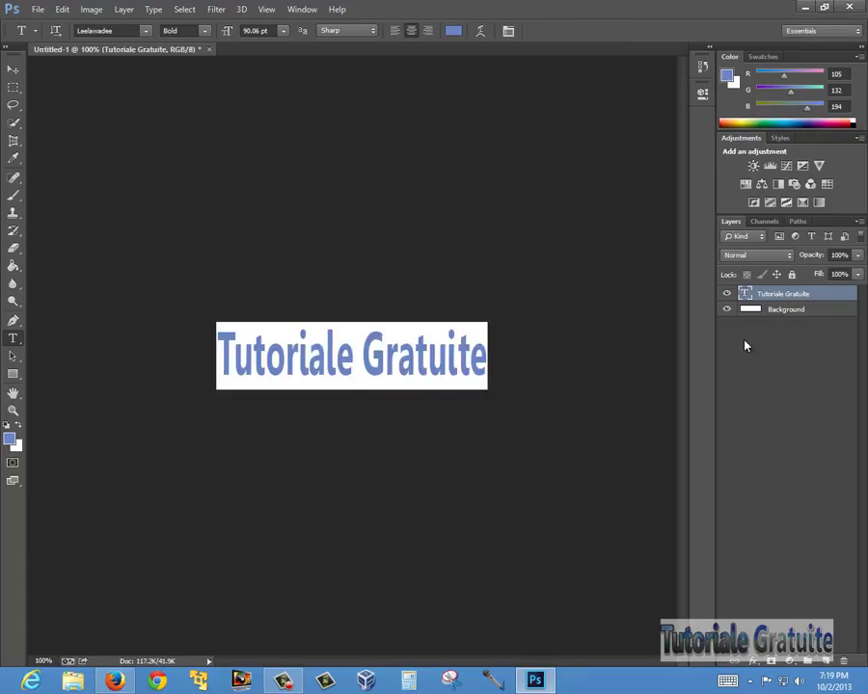
{"action": "right_click", "coordinate": [842, 300]}
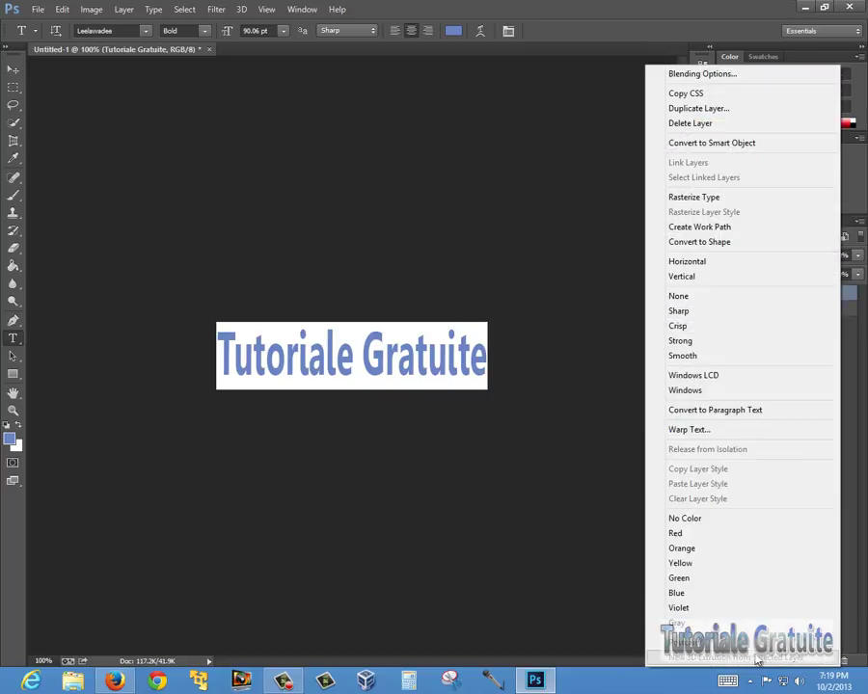
{"action": "left_click", "coordinate": [670, 75]}
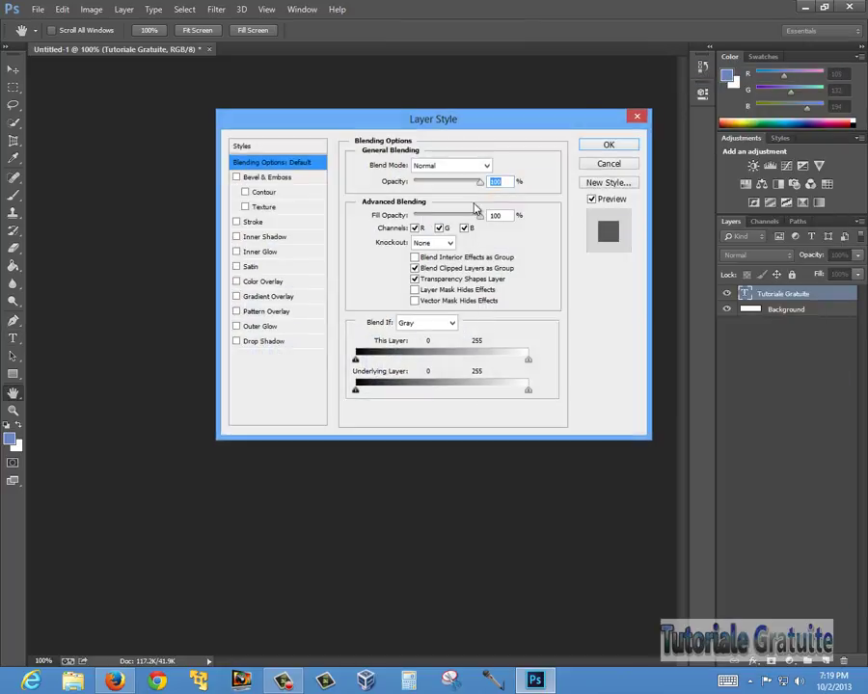
{"action": "left_click", "coordinate": [236, 297]}
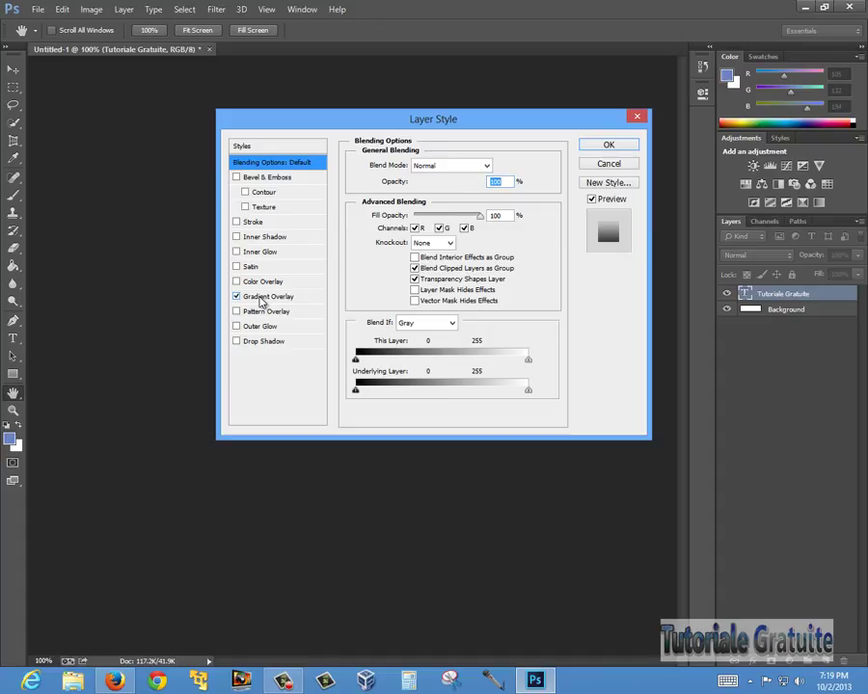
{"action": "left_click", "coordinate": [262, 297]}
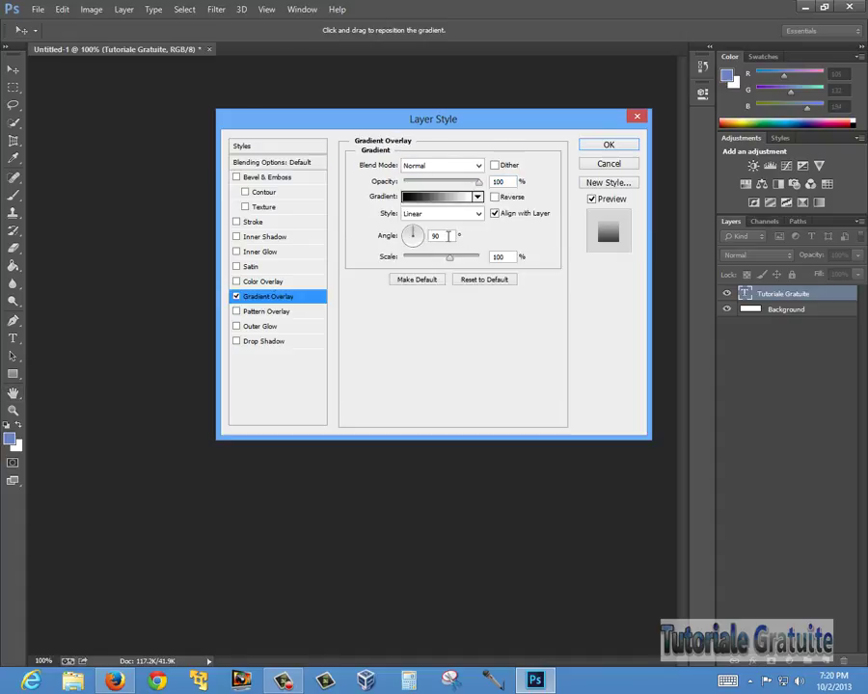
- Set the gradient overlay blend mode to Darken and turn on Dither
{"action": "left_click", "coordinate": [479, 167]}
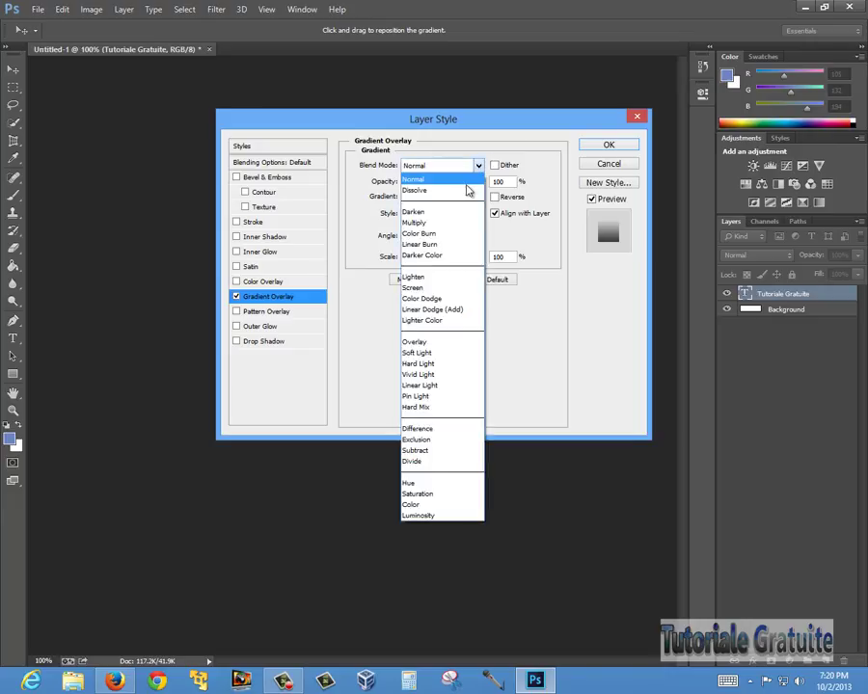
{"action": "left_click", "coordinate": [443, 213]}
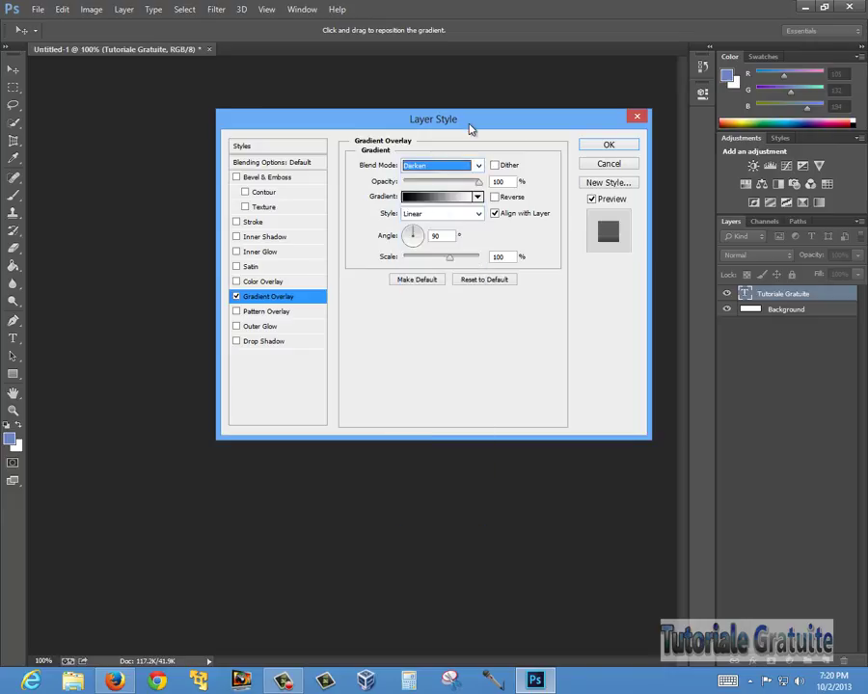
{"action": "left_click_drag", "start_coordinate": [465, 124], "coordinate": [331, 562]}
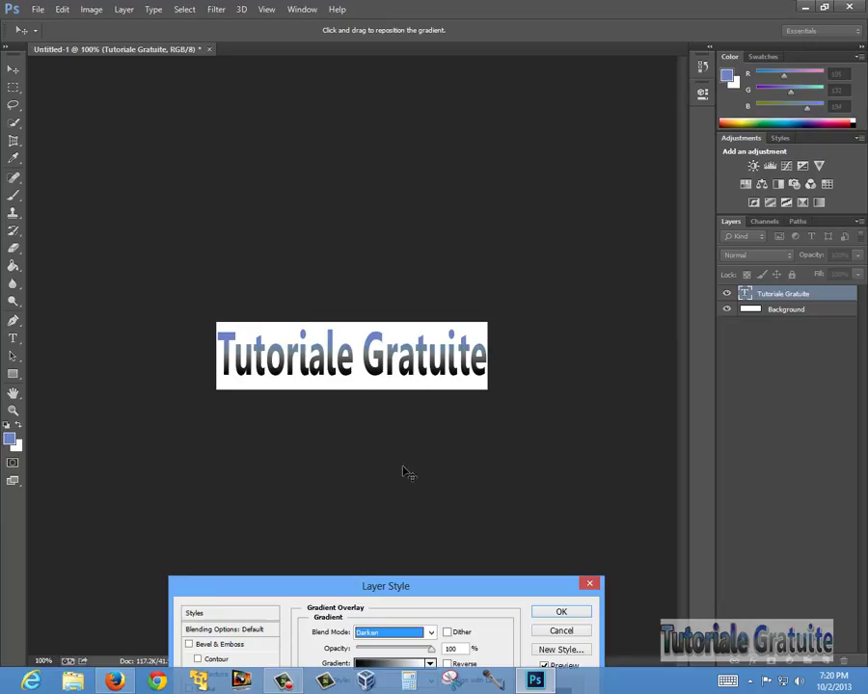
{"action": "left_click_drag", "start_coordinate": [424, 583], "coordinate": [535, 112]}
{"action": "left_click", "coordinate": [488, 231]}
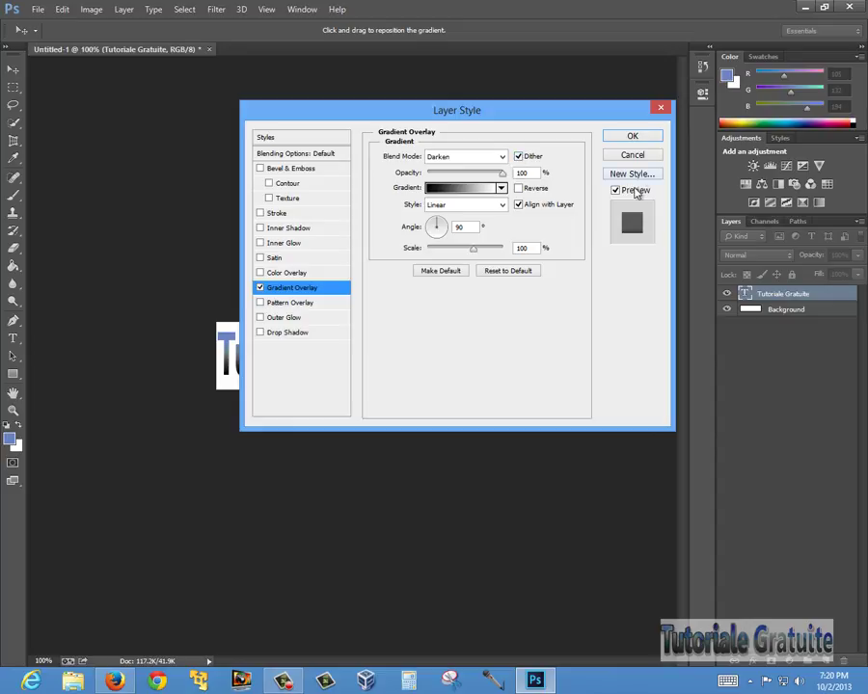
- Dismiss the New Style prompt and set the gradient overlay angle to 90°
{"action": "left_click", "coordinate": [631, 173]}
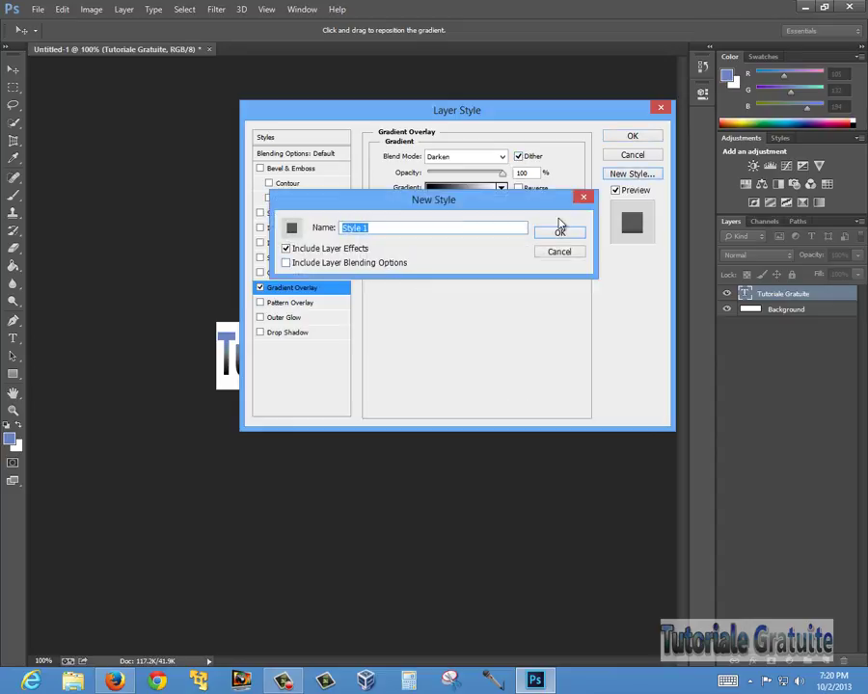
{"action": "left_click", "coordinate": [585, 198]}
{"action": "left_click_drag", "start_coordinate": [472, 118], "coordinate": [413, 190]}
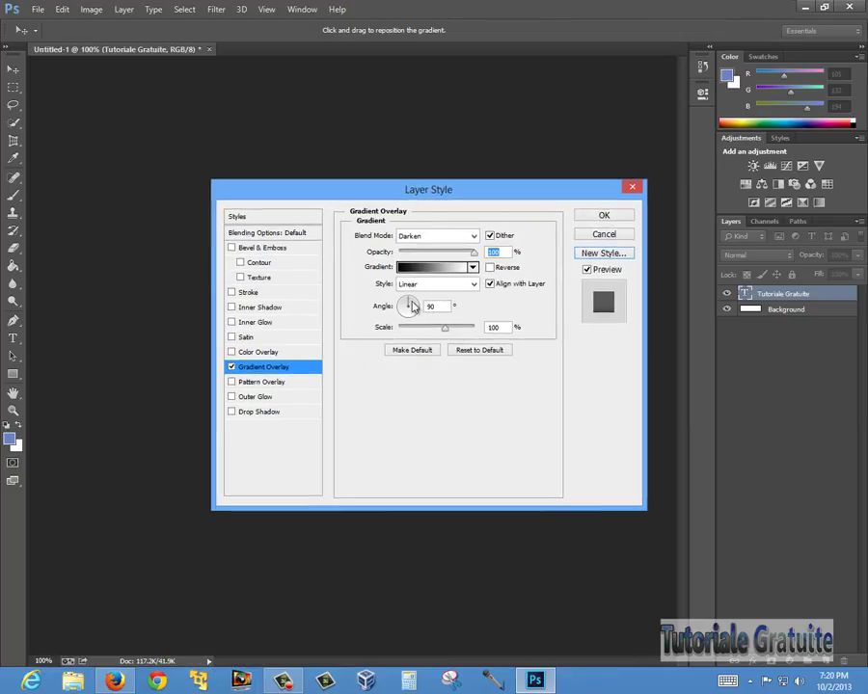
{"action": "left_click", "coordinate": [412, 305]}
{"action": "left_click_drag", "start_coordinate": [448, 207], "coordinate": [426, 423]}
{"action": "mouse_move", "coordinate": [390, 524]}
{"action": "left_mouse_down"}
{"action": "mouse_move", "coordinate": [382, 526]}
{"action": "mouse_move", "coordinate": [391, 552]}
{"action": "mouse_move", "coordinate": [394, 537]}
{"action": "left_mouse_up"}
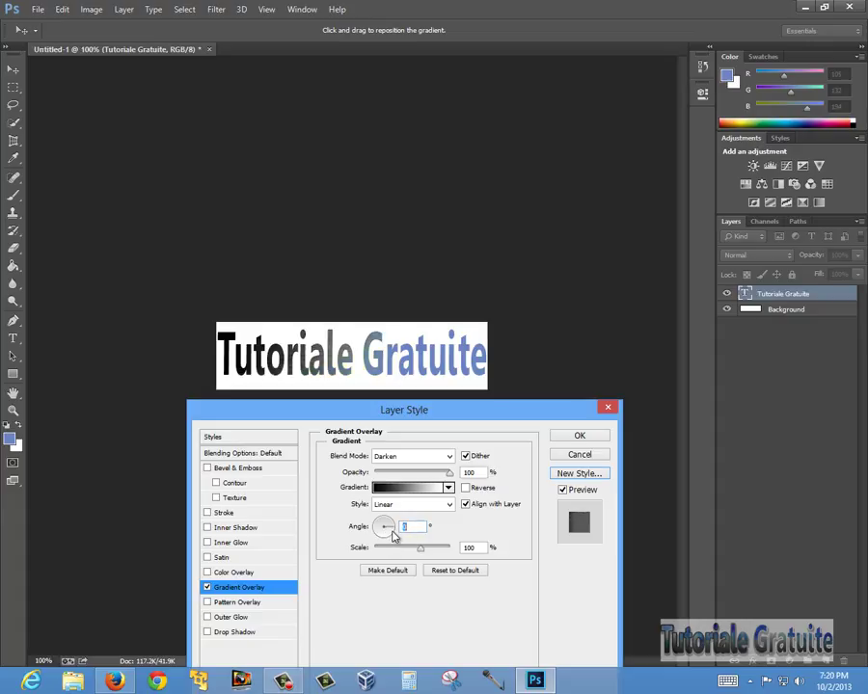
{"action": "type", "text": "22"}
{"action": "key", "text": "Return"}
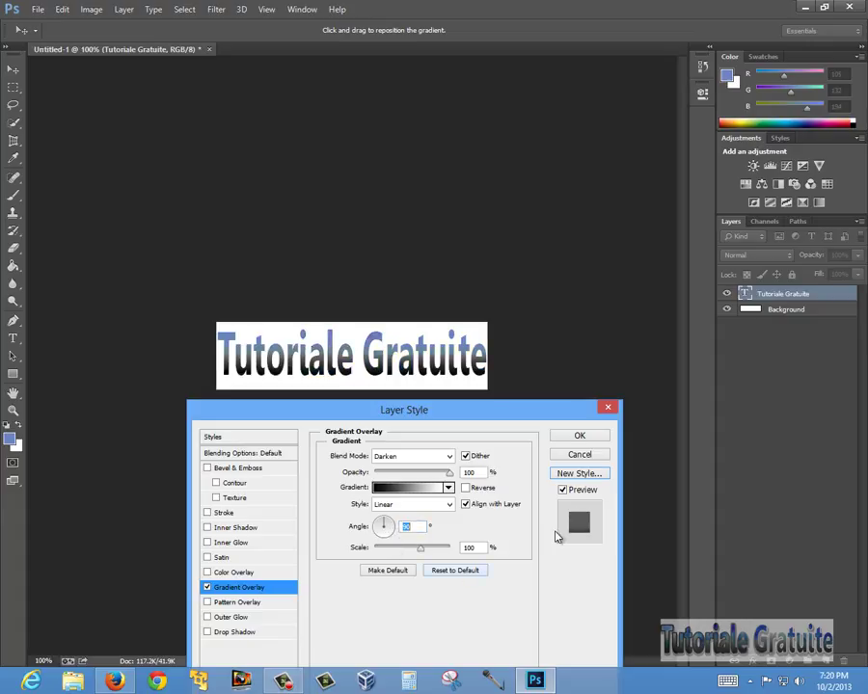
- Enable Pattern Overlay on the text alongside the gradient
{"action": "left_click_drag", "start_coordinate": [401, 415], "coordinate": [416, 179]}
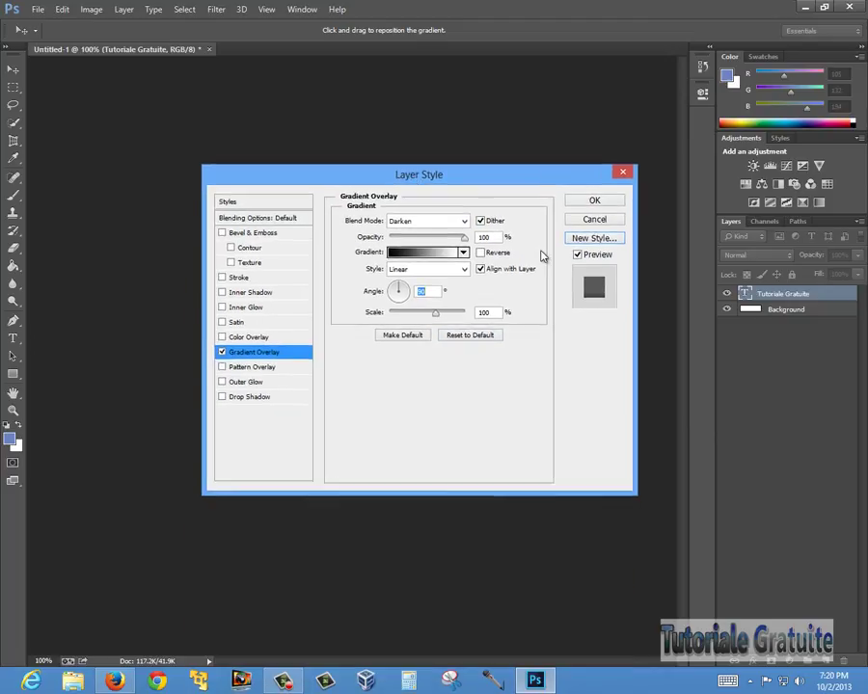
{"action": "left_click", "coordinate": [223, 369]}
{"action": "left_click", "coordinate": [253, 367]}
- Set the pattern overlay blend mode to Color Burn and apply both overlays
{"action": "left_click", "coordinate": [432, 278]}
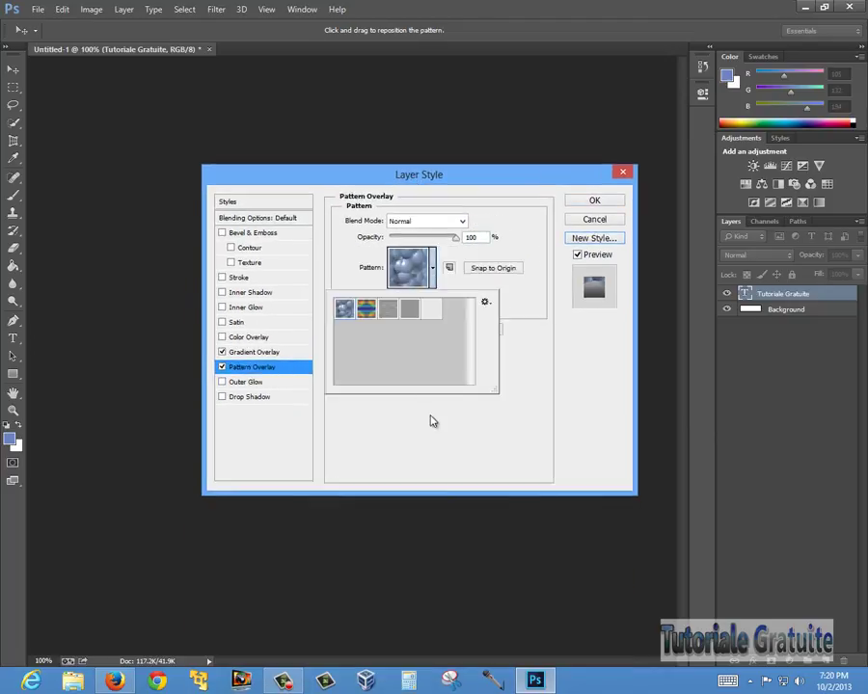
{"action": "left_click", "coordinate": [463, 221]}
{"action": "left_click", "coordinate": [425, 279]}
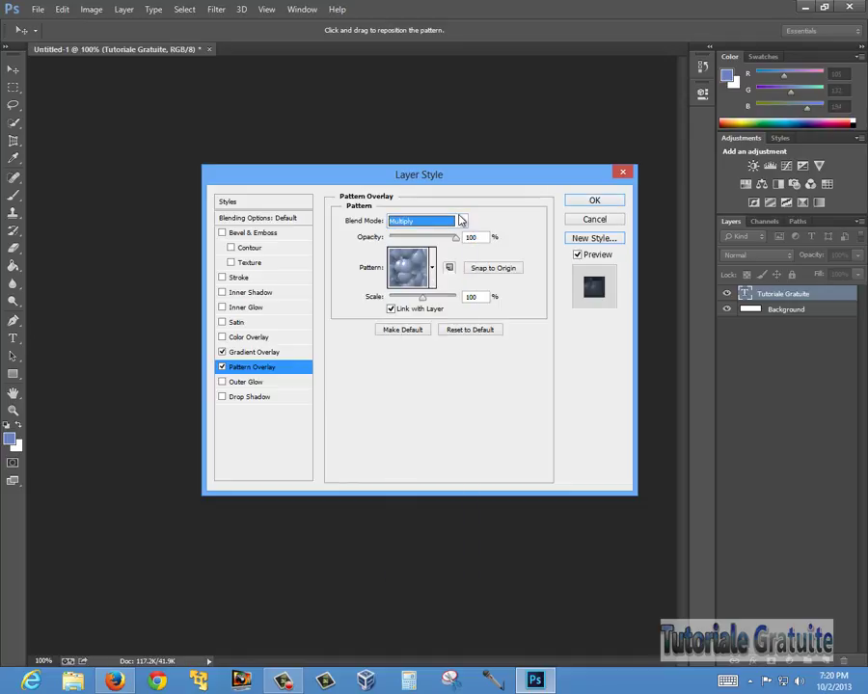
{"action": "left_click", "coordinate": [462, 221]}
{"action": "left_click", "coordinate": [441, 258]}
{"action": "left_click", "coordinate": [462, 220]}
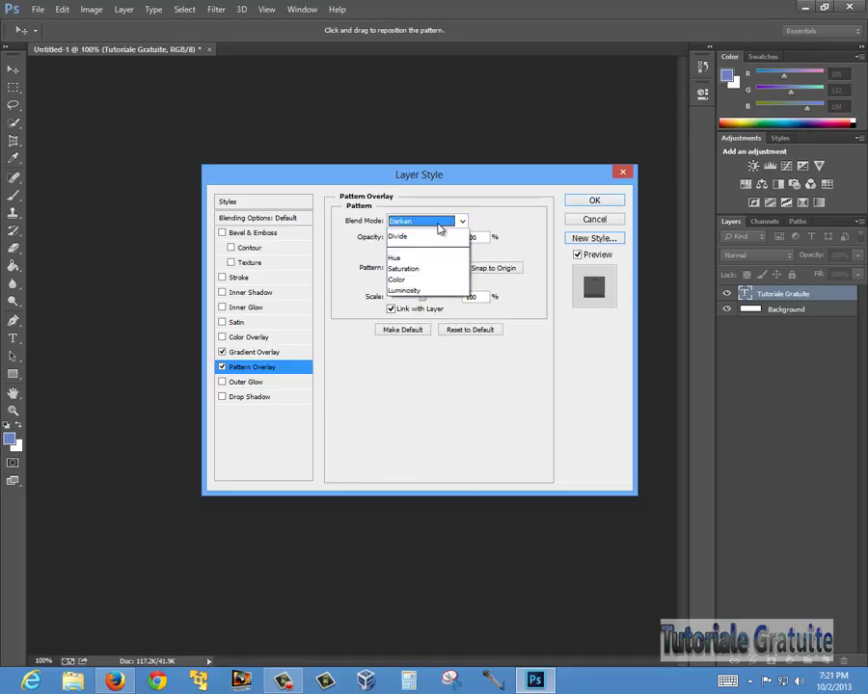
{"action": "left_click", "coordinate": [430, 295]}
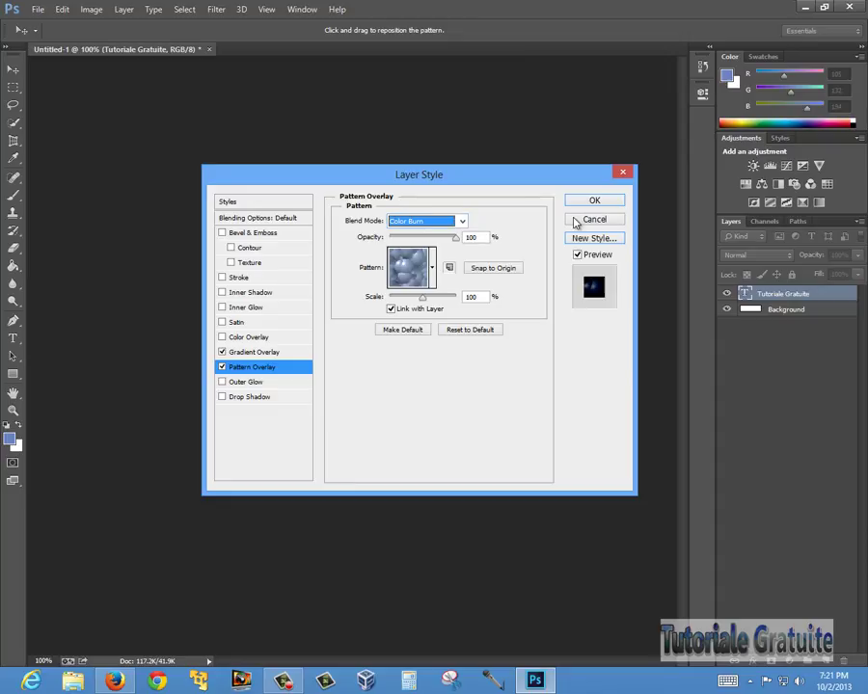
{"action": "left_click", "coordinate": [598, 201]}
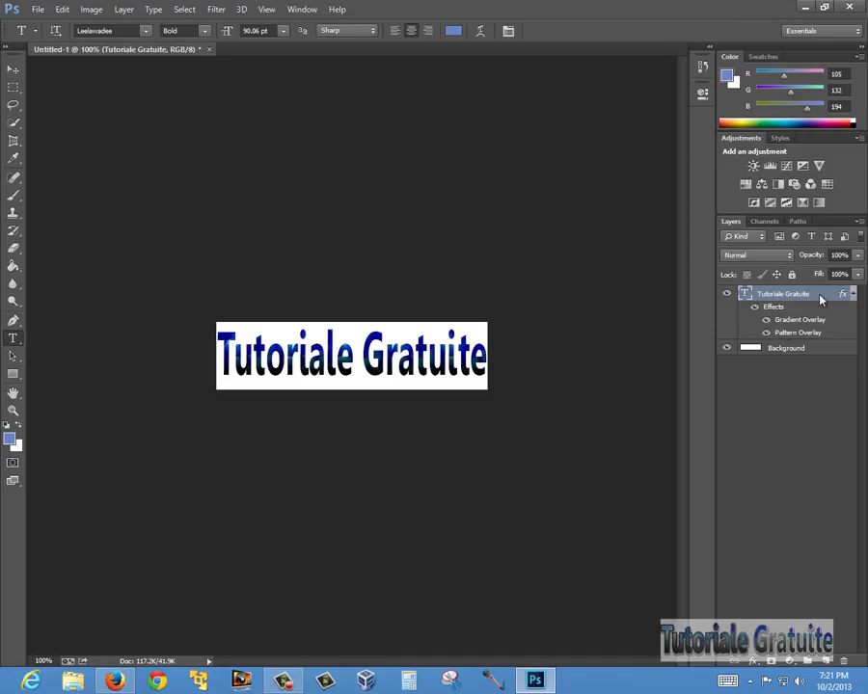
- Turn on Drop Shadow in Blending Options with a wavy contour and 100° angle, and apply it
{"action": "right_click", "coordinate": [821, 300]}
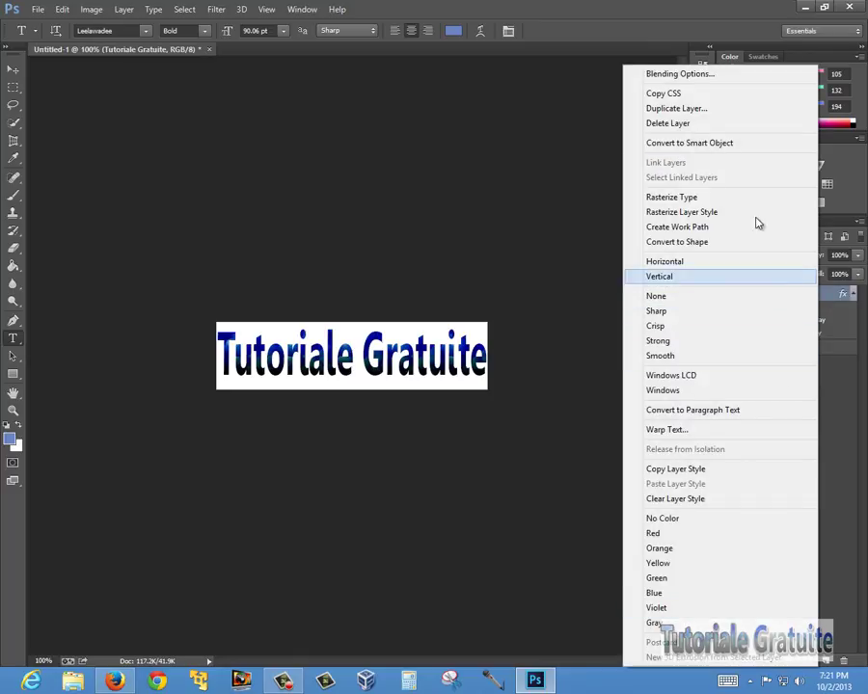
{"action": "left_click", "coordinate": [632, 75]}
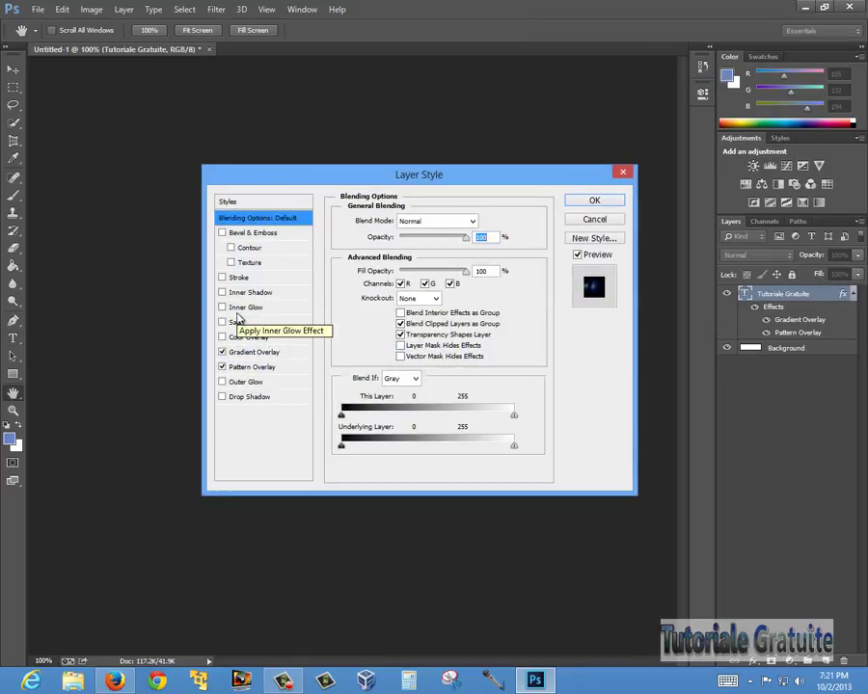
{"action": "left_click", "coordinate": [243, 396]}
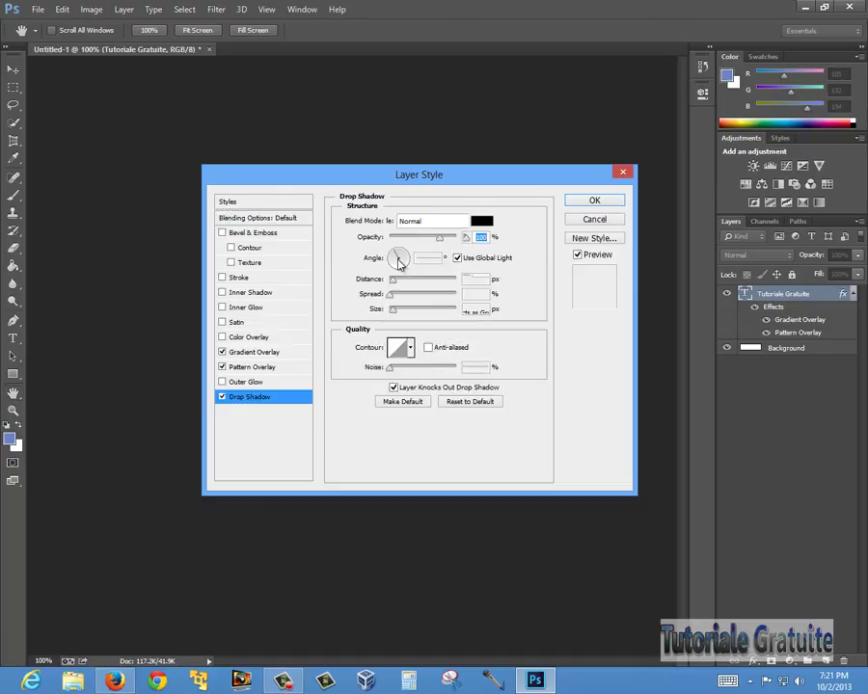
{"action": "left_click", "coordinate": [410, 347]}
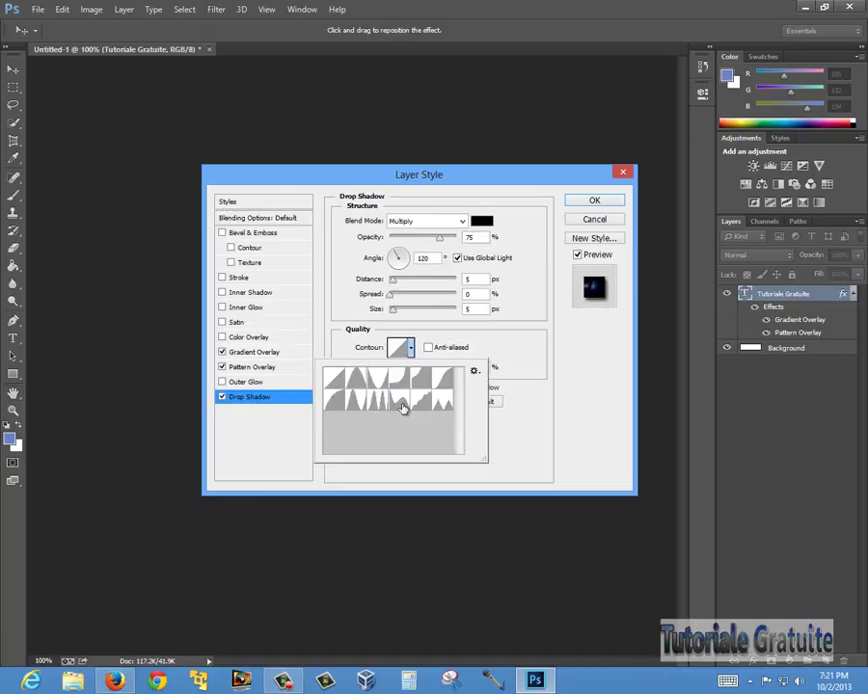
{"action": "left_click", "coordinate": [399, 399]}
{"action": "left_click", "coordinate": [555, 449]}
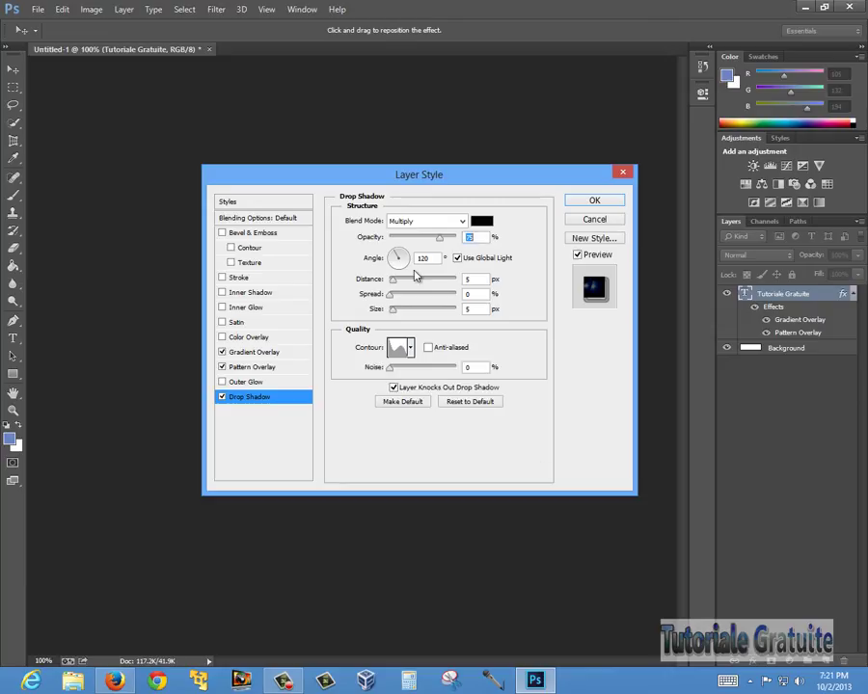
{"action": "left_click_drag", "start_coordinate": [411, 274], "coordinate": [402, 264]}
{"action": "key", "text": "Tab"}
{"action": "type", "text": "100"}
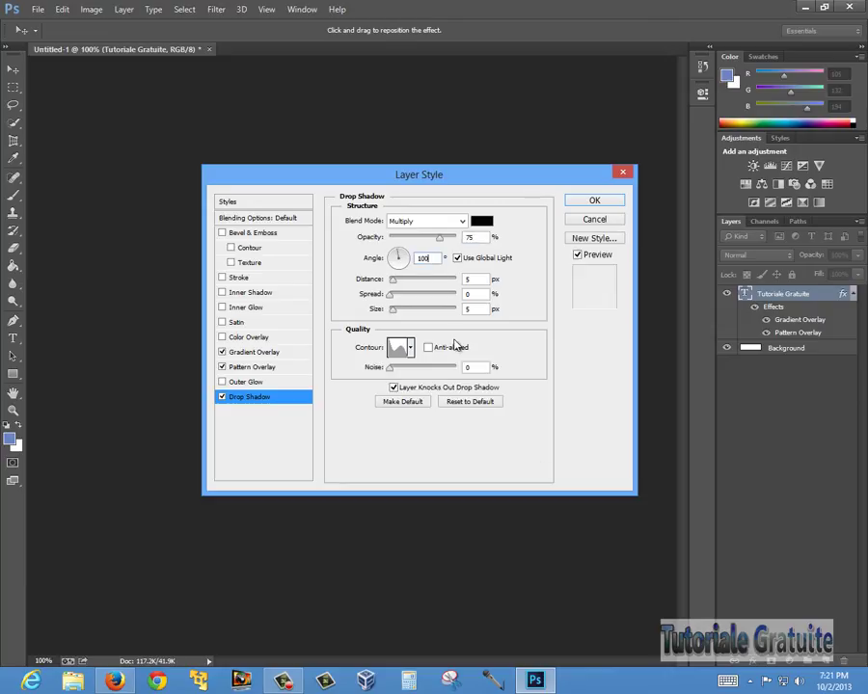
{"action": "left_click", "coordinate": [592, 201]}
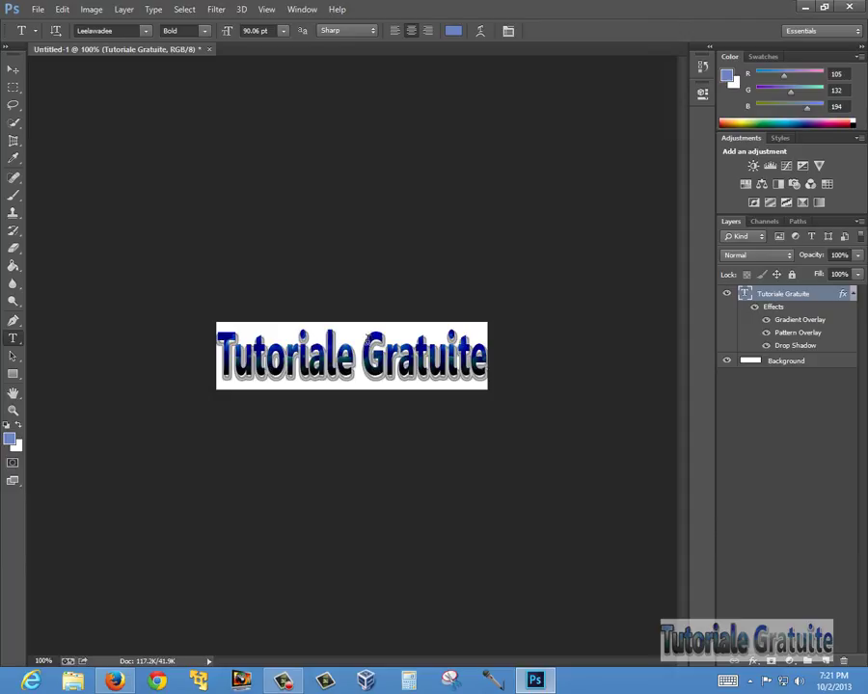
- Enable a 2 px Stroke effect in the text layer's Blending Options
{"action": "right_click", "coordinate": [826, 298]}
{"action": "left_click", "coordinate": [632, 75]}
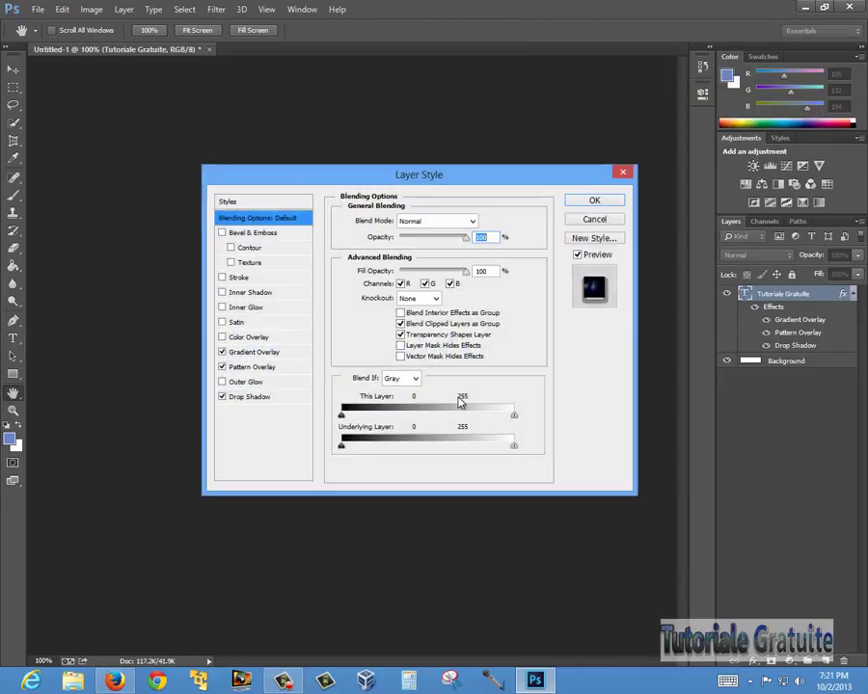
{"action": "left_click", "coordinate": [222, 277]}
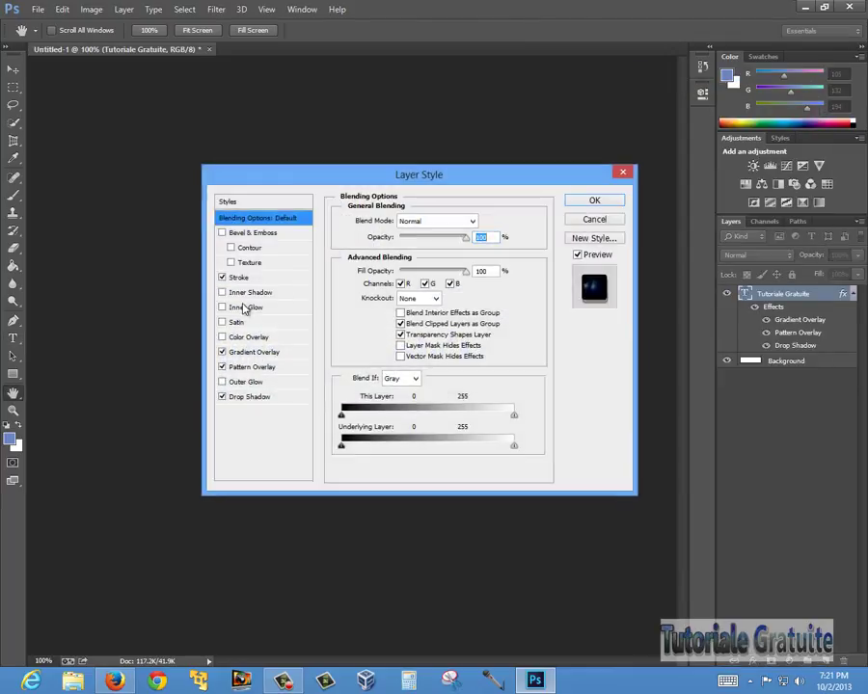
{"action": "left_click", "coordinate": [241, 278]}
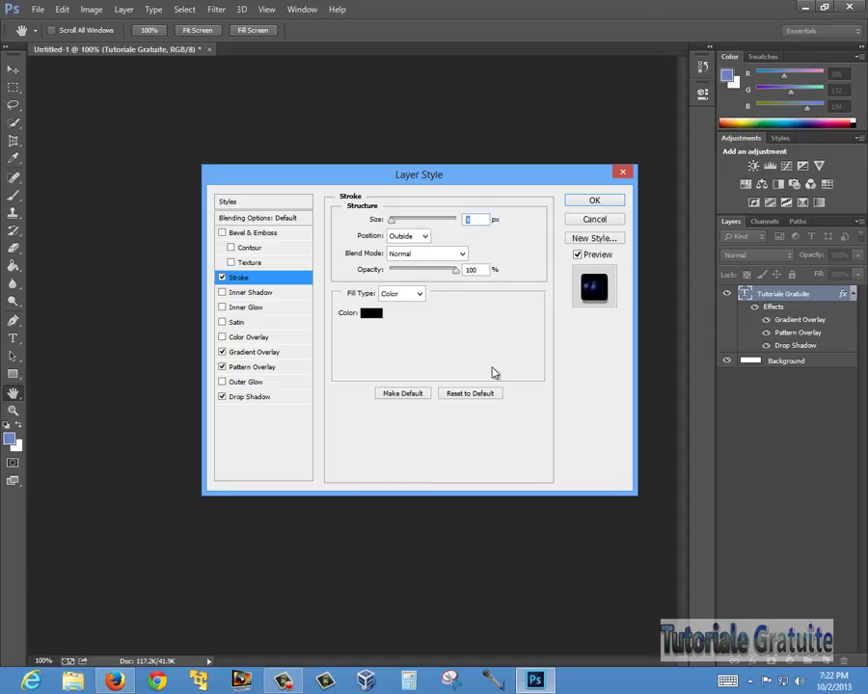
{"action": "type", "text": "2"}
- Give the stroke Darken blending and a gradient fill preset with an adjusted angle, then apply
{"action": "left_click", "coordinate": [463, 254]}
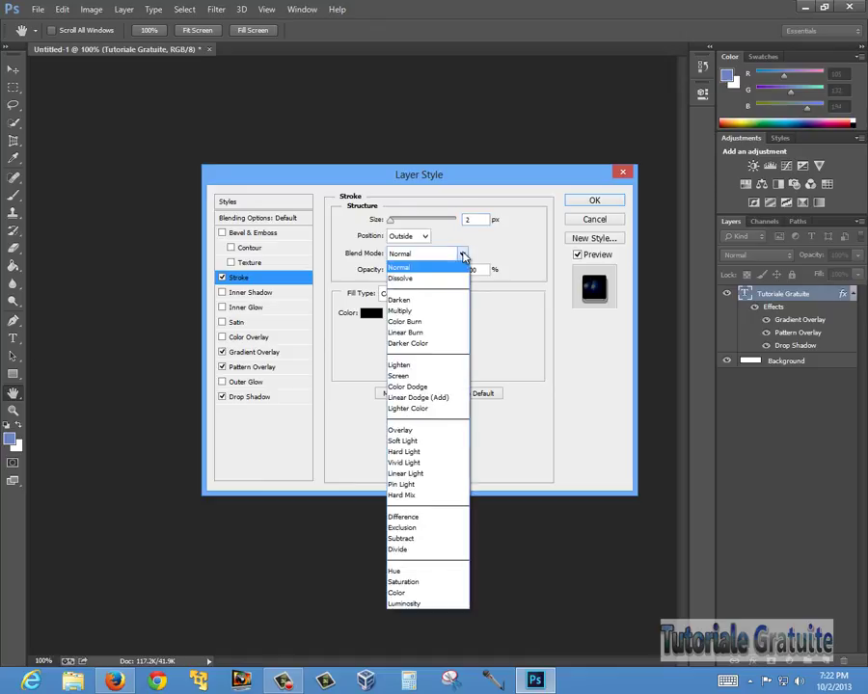
{"action": "left_click", "coordinate": [463, 254]}
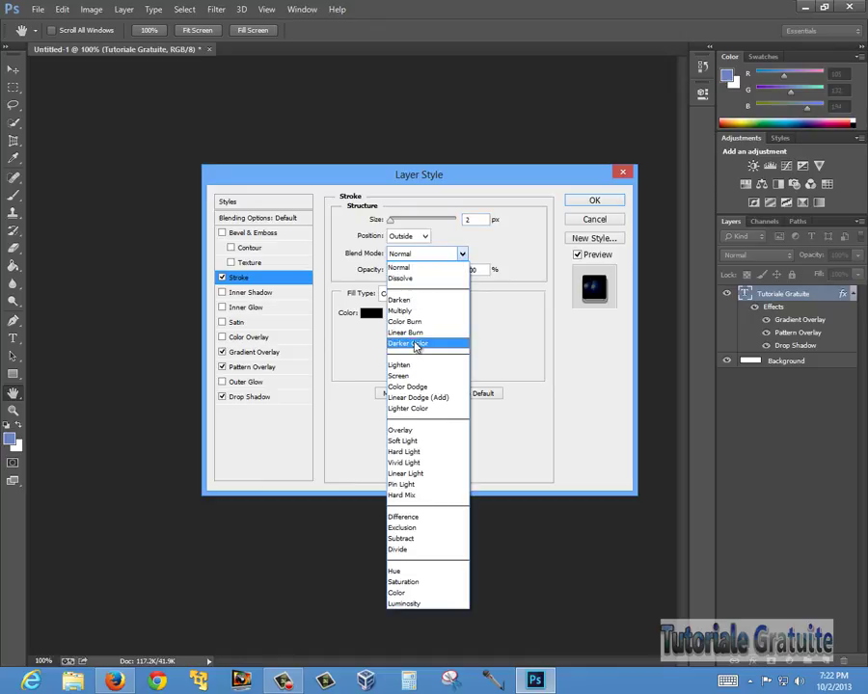
{"action": "left_click", "coordinate": [410, 297]}
{"action": "left_click", "coordinate": [415, 293]}
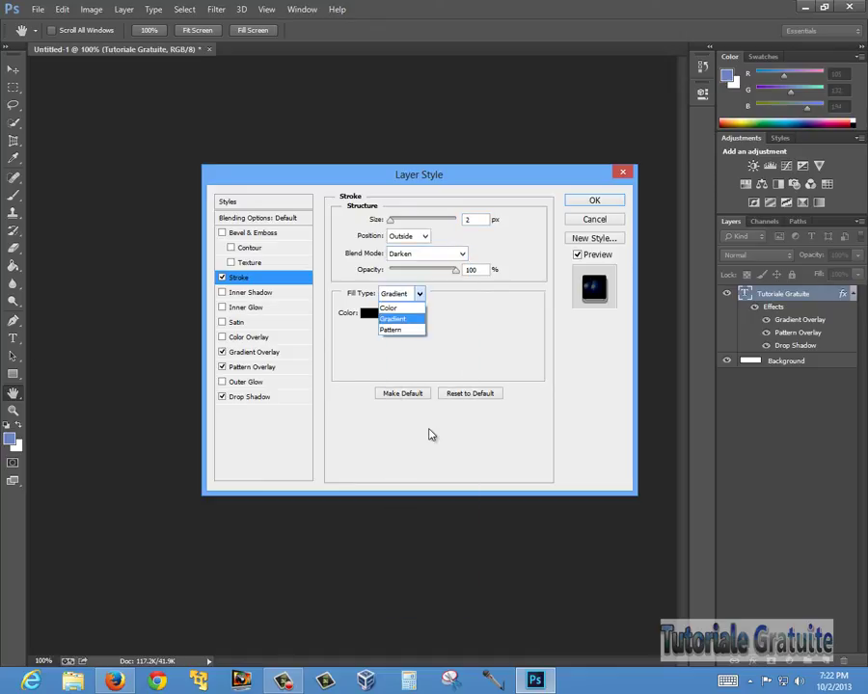
{"action": "left_click", "coordinate": [412, 319]}
{"action": "left_click", "coordinate": [446, 316]}
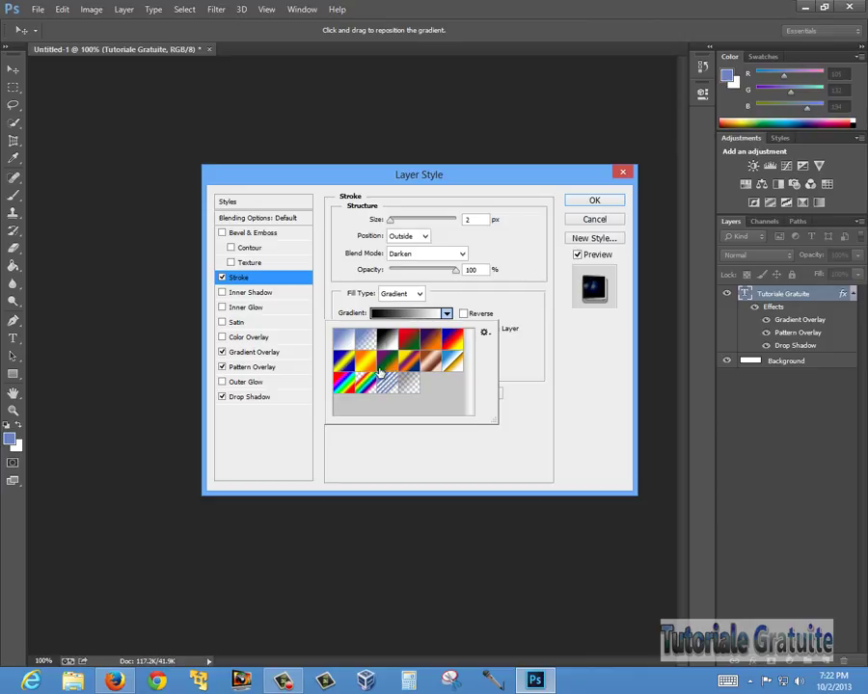
{"action": "left_click", "coordinate": [411, 467]}
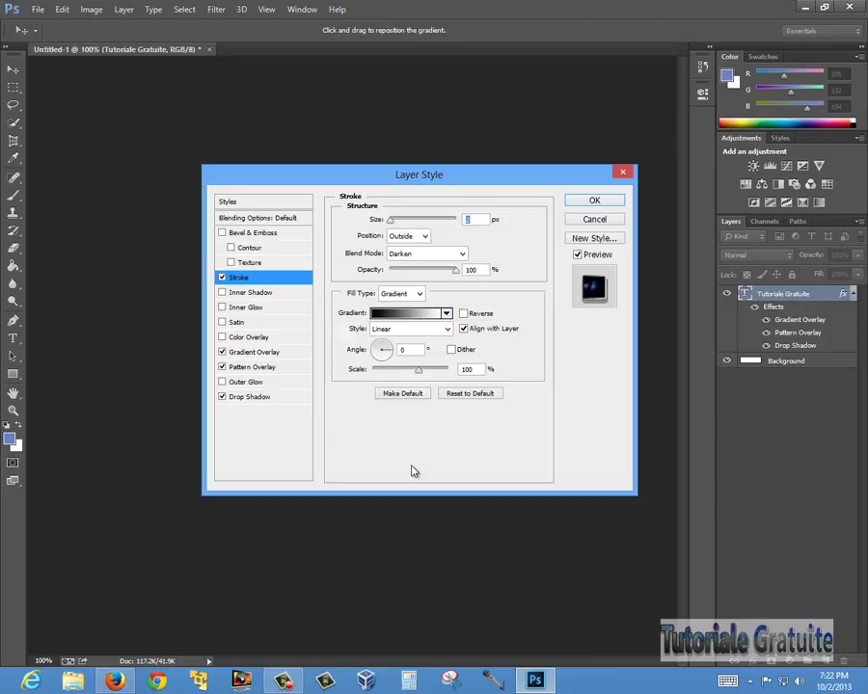
{"action": "left_click", "coordinate": [384, 353]}
{"action": "left_click", "coordinate": [594, 202]}
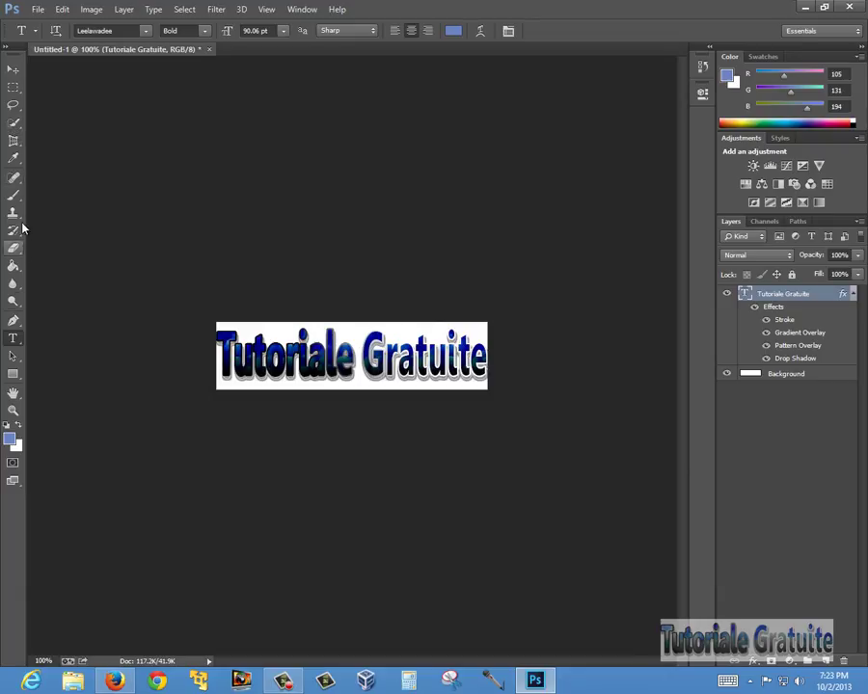
- Browse the toolbar tools and their variants, ending on the Dodge tool
{"action": "left_click", "coordinate": [15, 265]}
{"action": "left_click", "coordinate": [15, 249]}
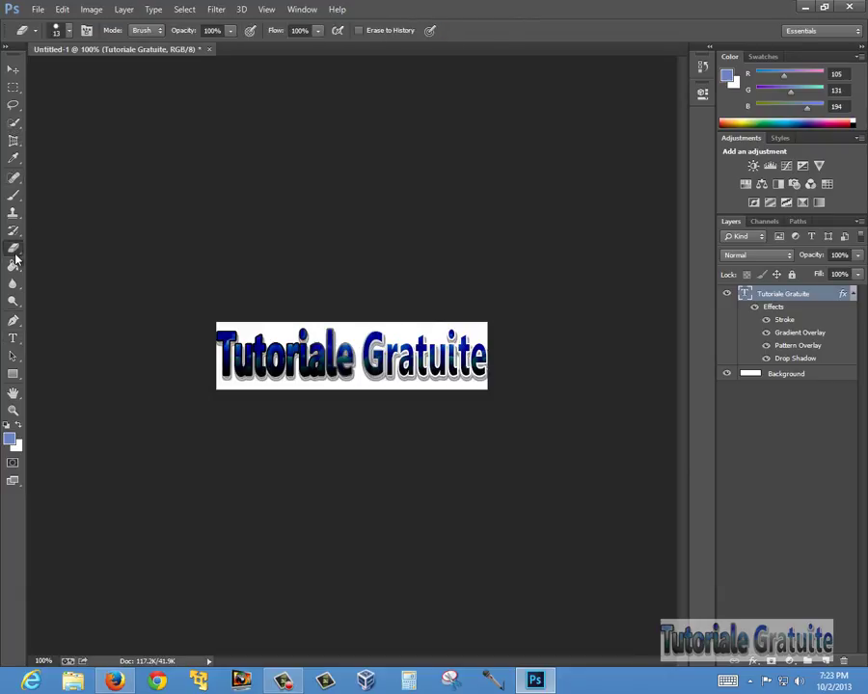
{"action": "left_click", "coordinate": [18, 251]}
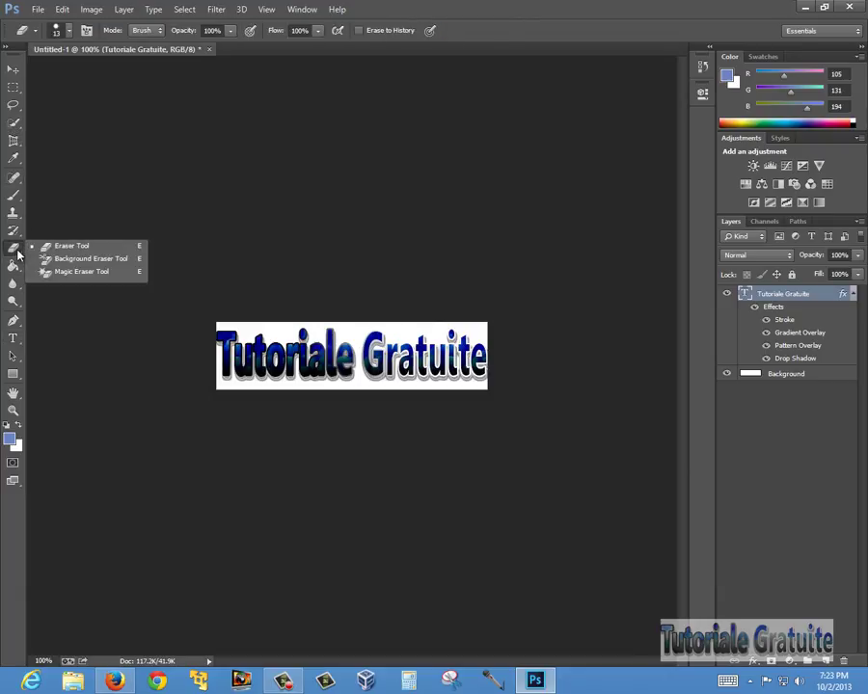
{"action": "left_click", "coordinate": [15, 179]}
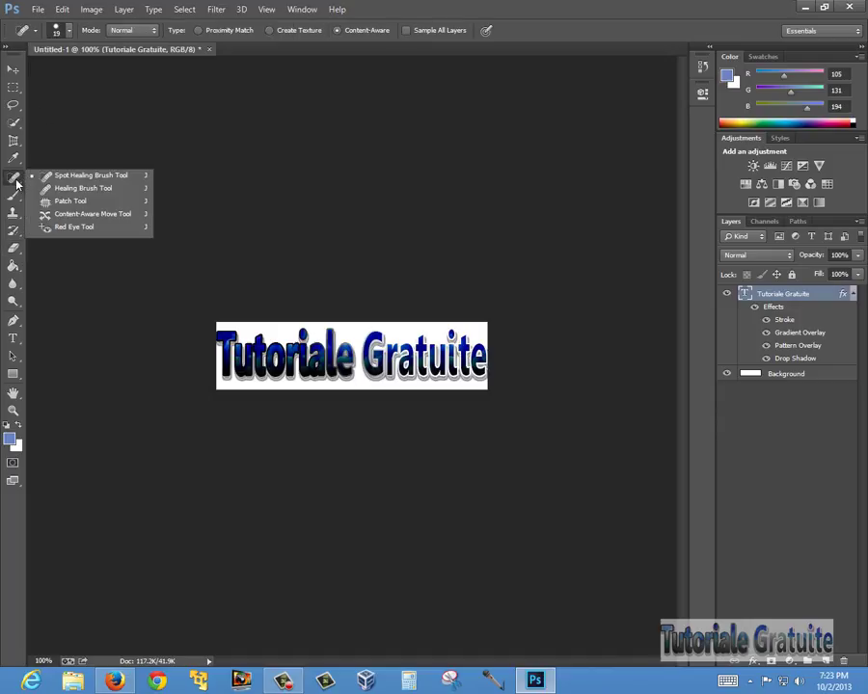
{"action": "left_click", "coordinate": [13, 141]}
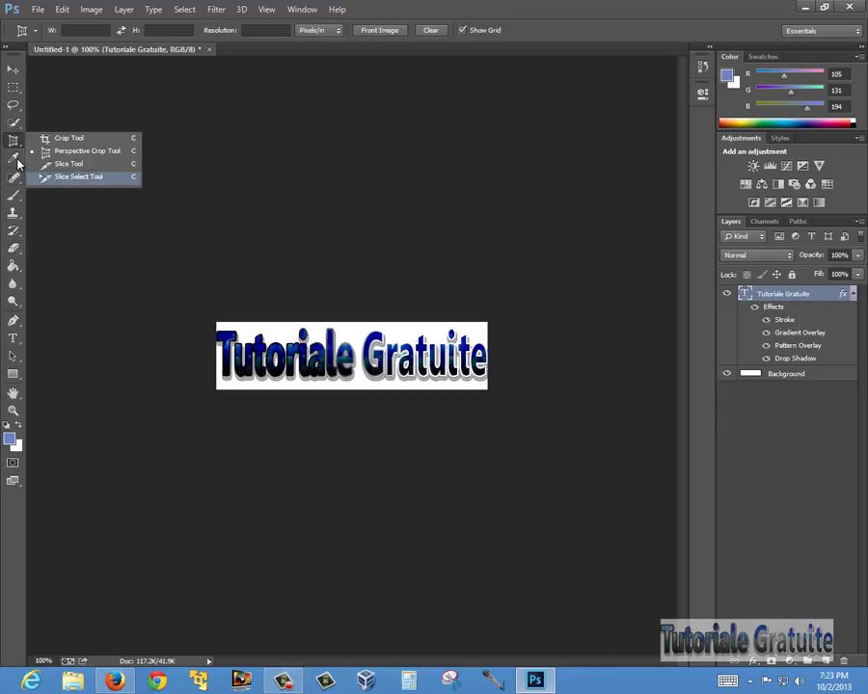
{"action": "left_click", "coordinate": [17, 159]}
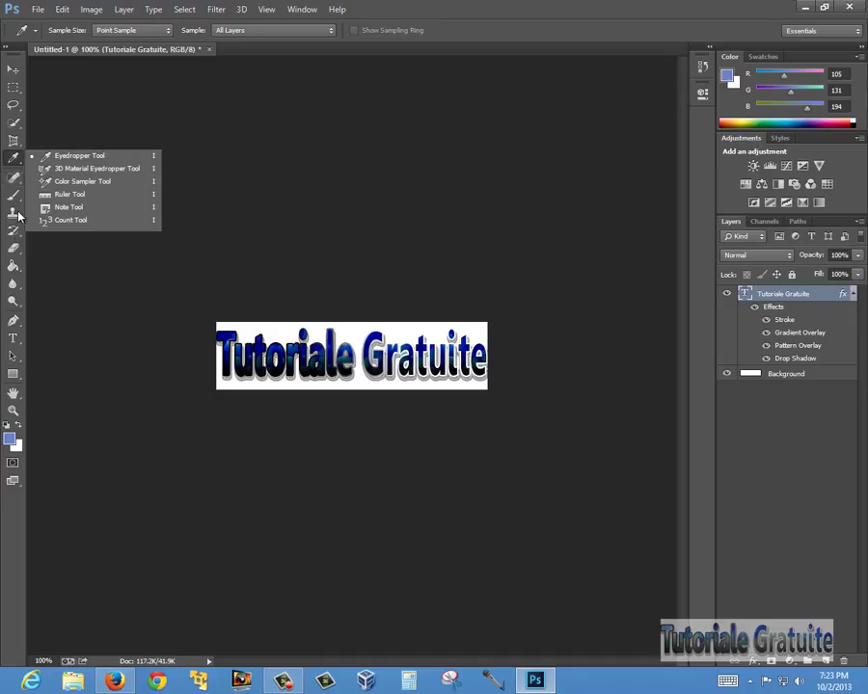
{"action": "left_click", "coordinate": [15, 195]}
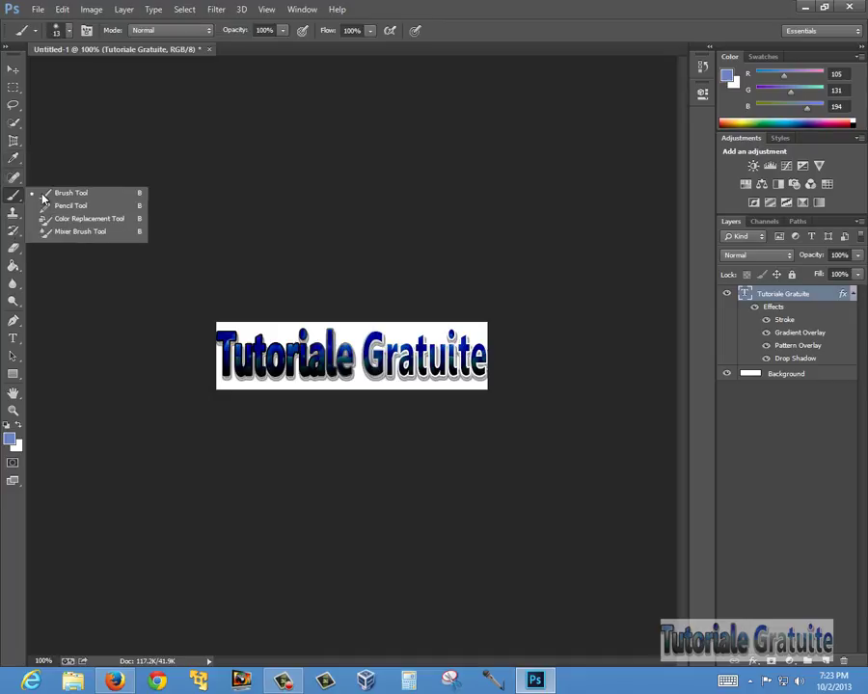
{"action": "left_click", "coordinate": [19, 290]}
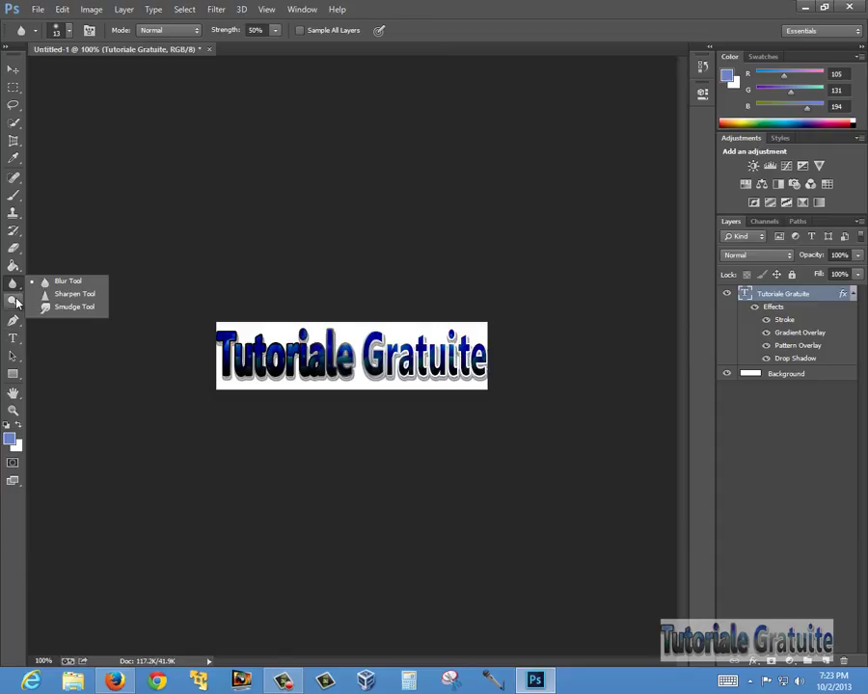
{"action": "left_click", "coordinate": [13, 300]}
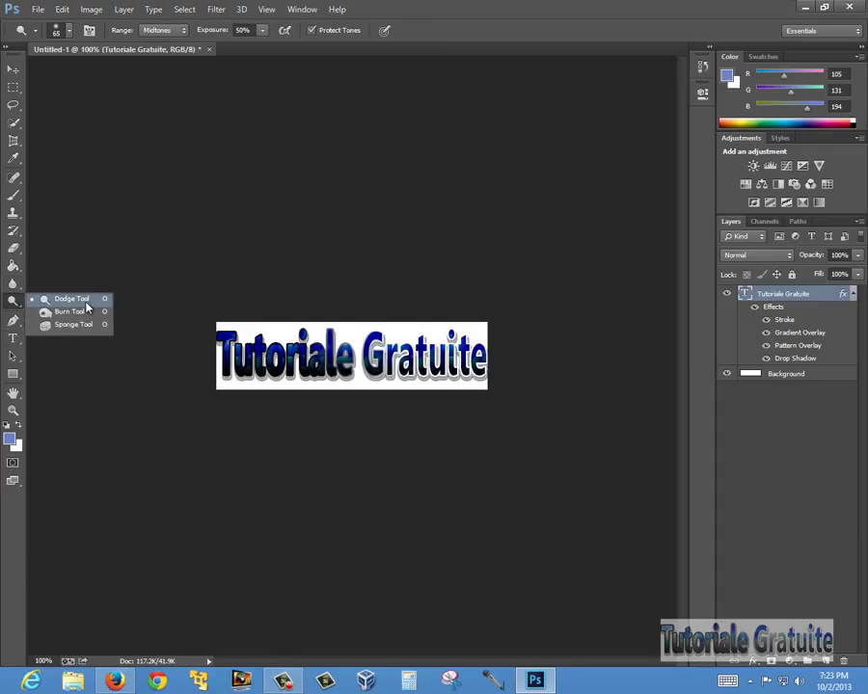
- Give the Dodge tool a soft round brush, then select the Zoom tool
{"action": "left_click", "coordinate": [68, 32]}
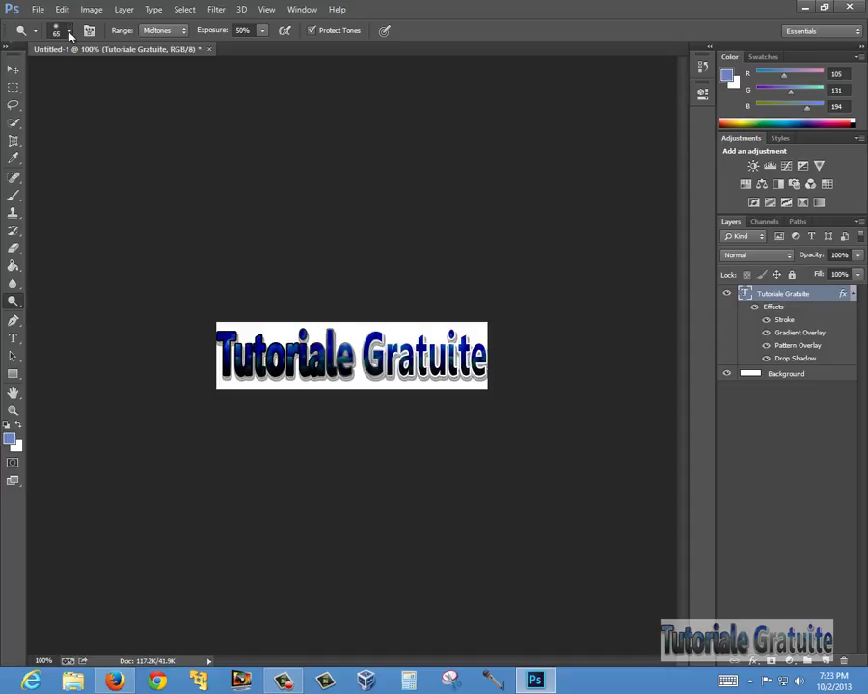
{"action": "left_click", "coordinate": [69, 32]}
{"action": "left_click", "coordinate": [69, 34]}
{"action": "right_click", "coordinate": [13, 304]}
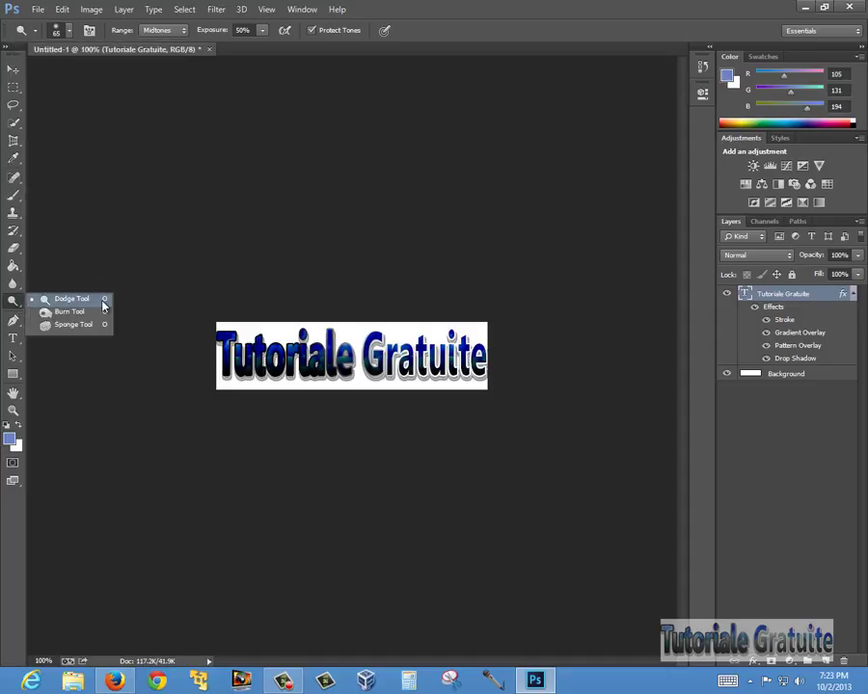
{"action": "left_click", "coordinate": [42, 302]}
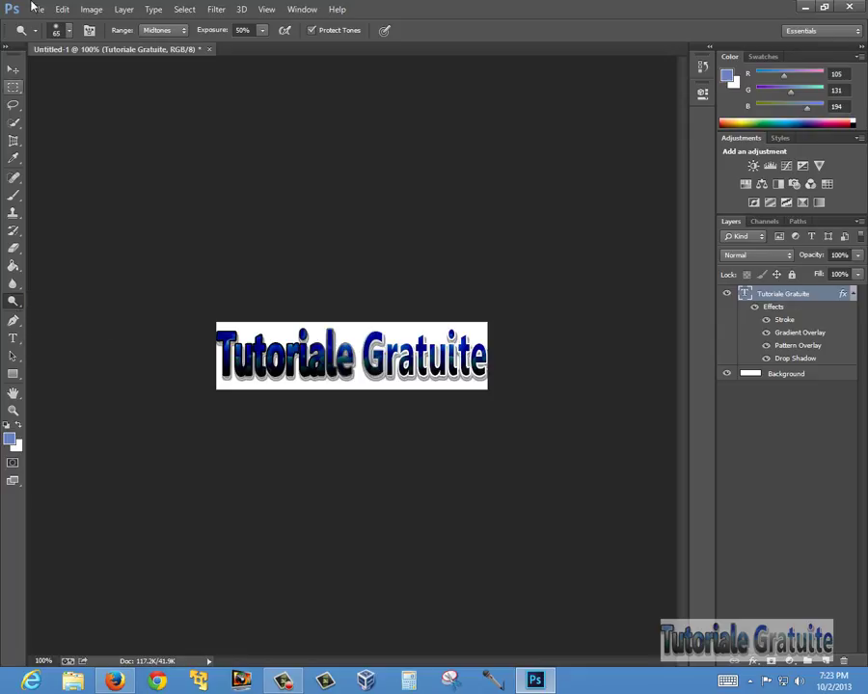
{"action": "left_click", "coordinate": [53, 27]}
{"action": "left_click", "coordinate": [73, 135]}
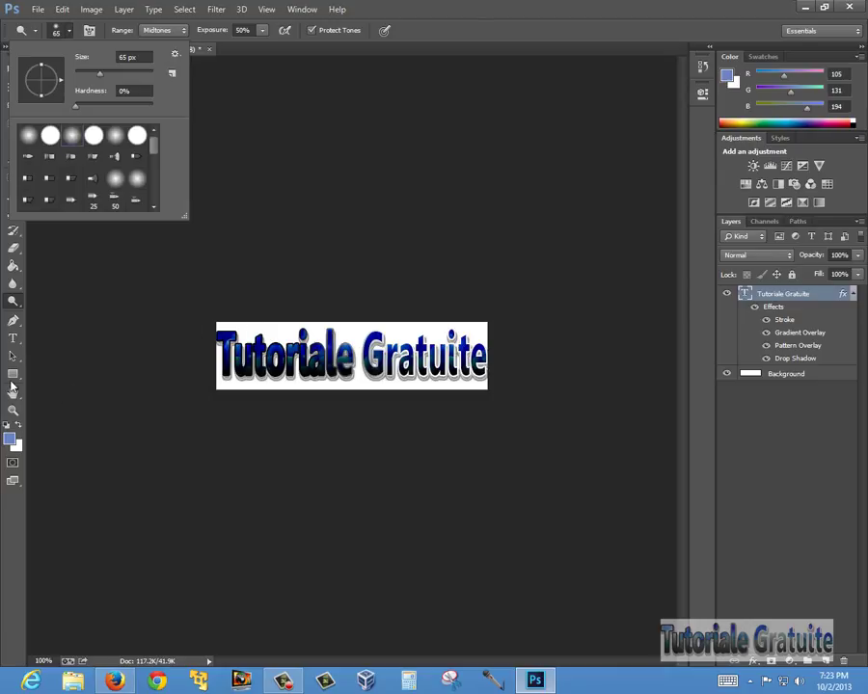
{"action": "left_click", "coordinate": [12, 410]}
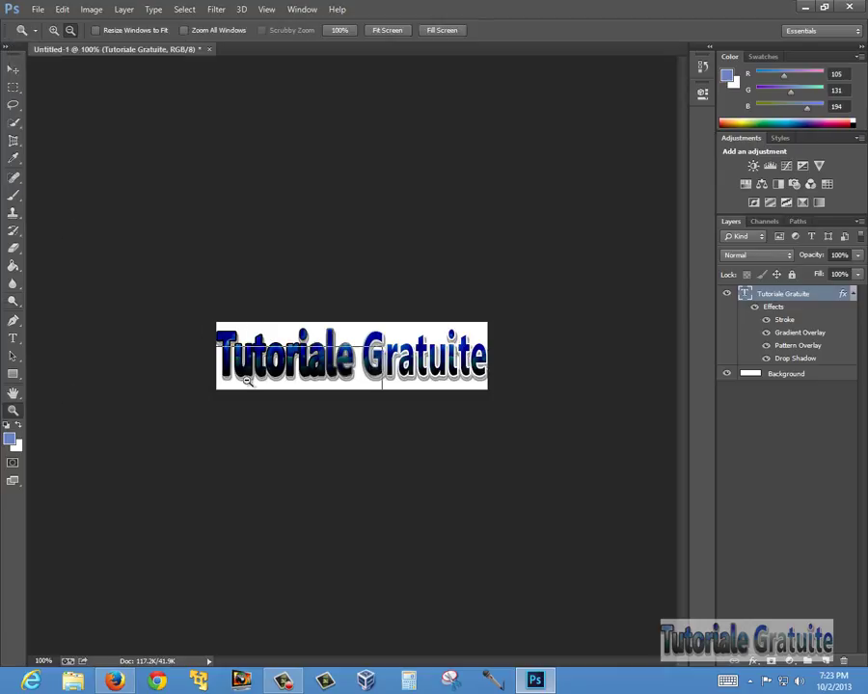
- Zoom the view to 700% on the start of the text
{"action": "left_click", "coordinate": [135, 122], "text": "alt"}
{"action": "left_click", "coordinate": [53, 30]}
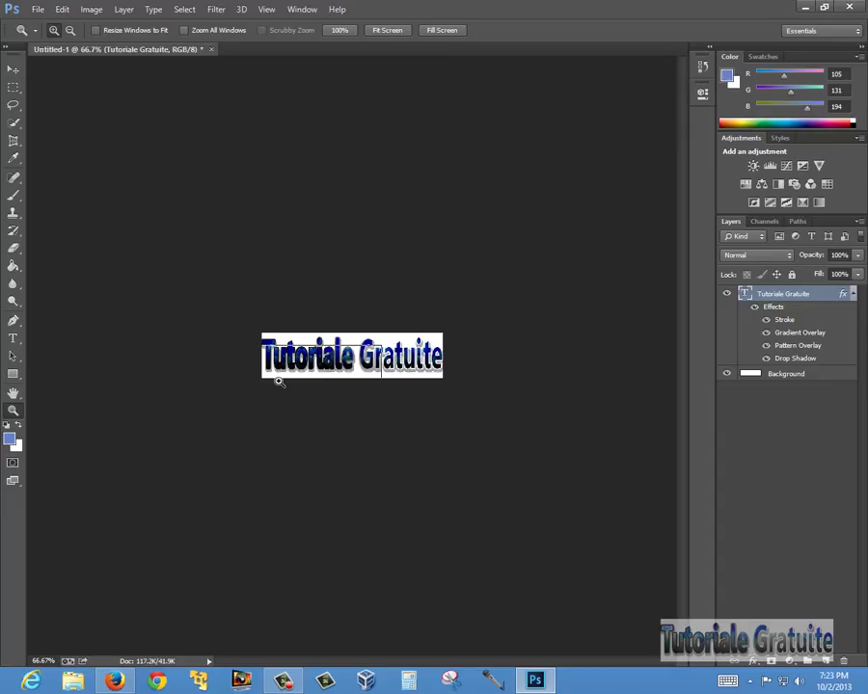
{"action": "left_click_drag", "start_coordinate": [280, 378], "coordinate": [287, 381]}
{"action": "scroll", "coordinate": [135, 231], "scroll_direction": "down", "scroll_amount": 1}
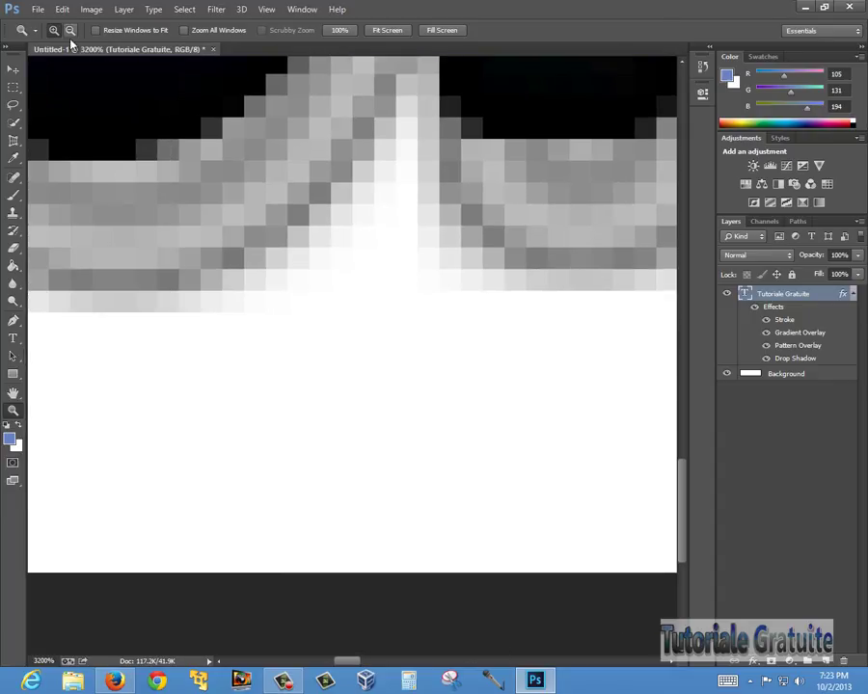
{"action": "right_click", "coordinate": [143, 228]}
{"action": "key", "text": "Escape"}
{"action": "left_click", "coordinate": [179, 305], "text": "alt"}
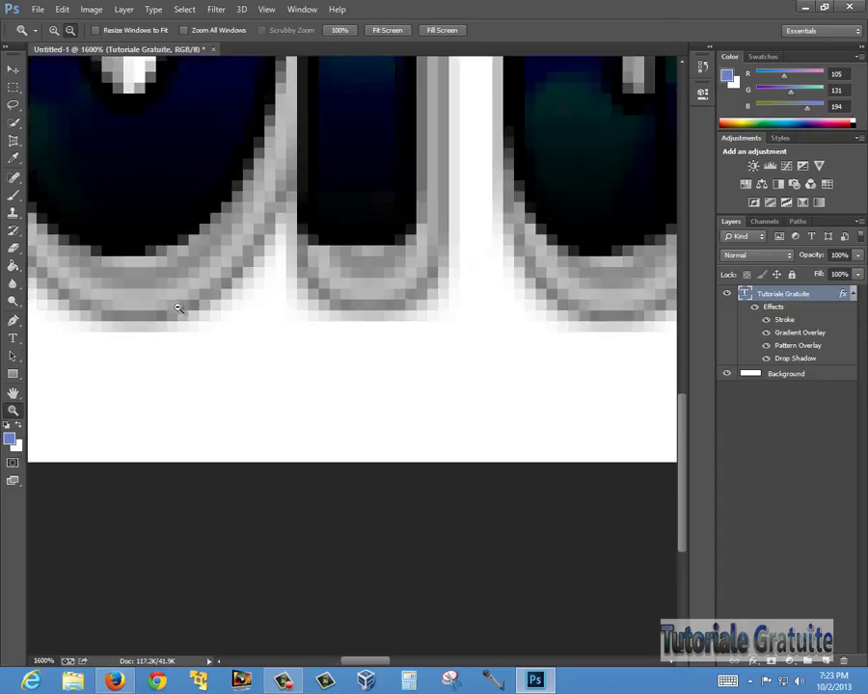
{"action": "left_click", "coordinate": [192, 277], "text": "alt"}
{"action": "left_click", "coordinate": [236, 225], "text": "alt"}
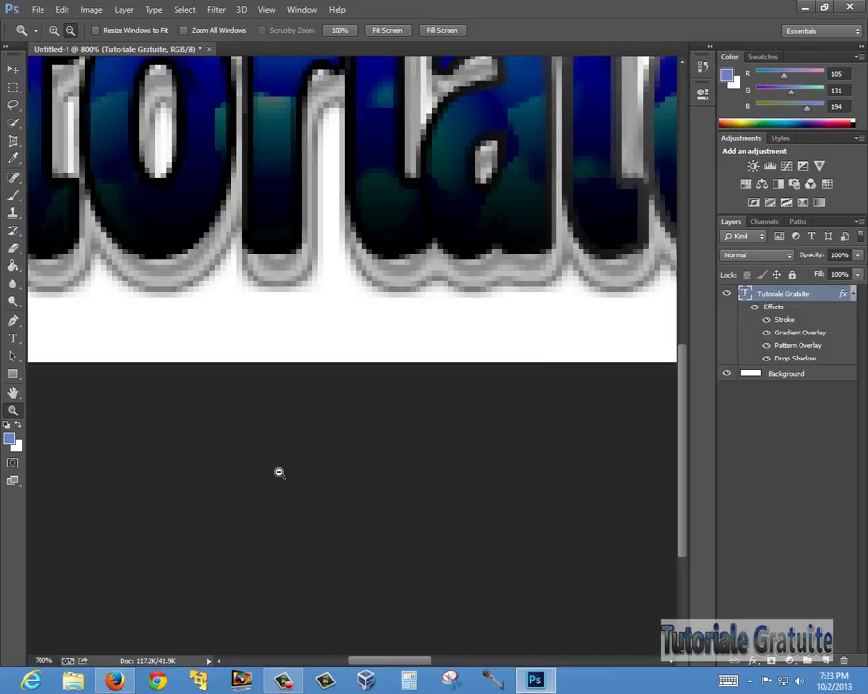
{"action": "left_click", "coordinate": [204, 214], "text": "alt"}
{"action": "scroll", "coordinate": [313, 268], "scroll_direction": "up", "scroll_amount": 4}
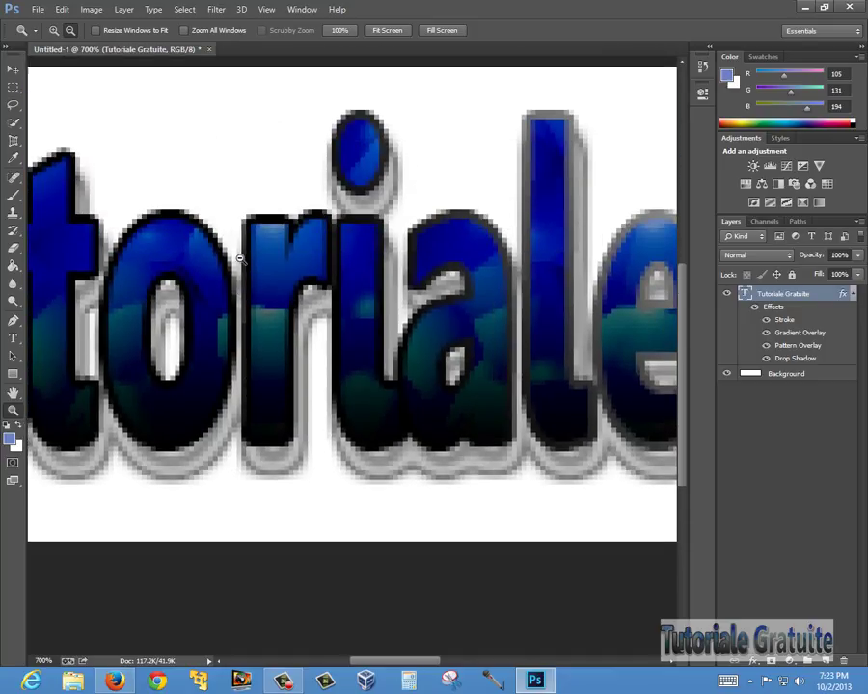
{"action": "left_click_drag", "start_coordinate": [384, 661], "coordinate": [328, 660]}
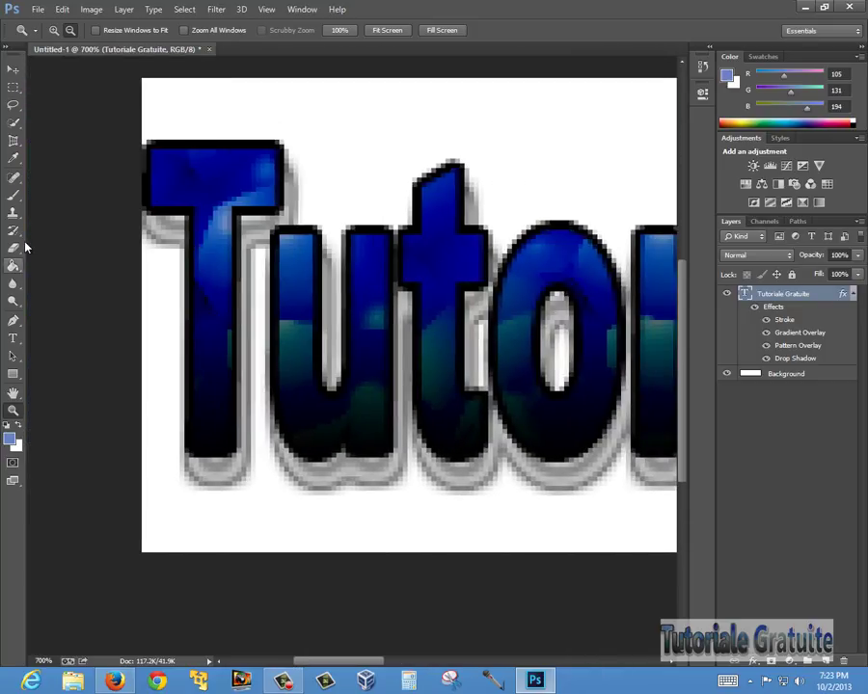
- Choose the Dodge tool with a 65 px brush and click the text to trigger rasterizing
{"action": "left_click", "coordinate": [17, 297]}
{"action": "right_click", "coordinate": [15, 300]}
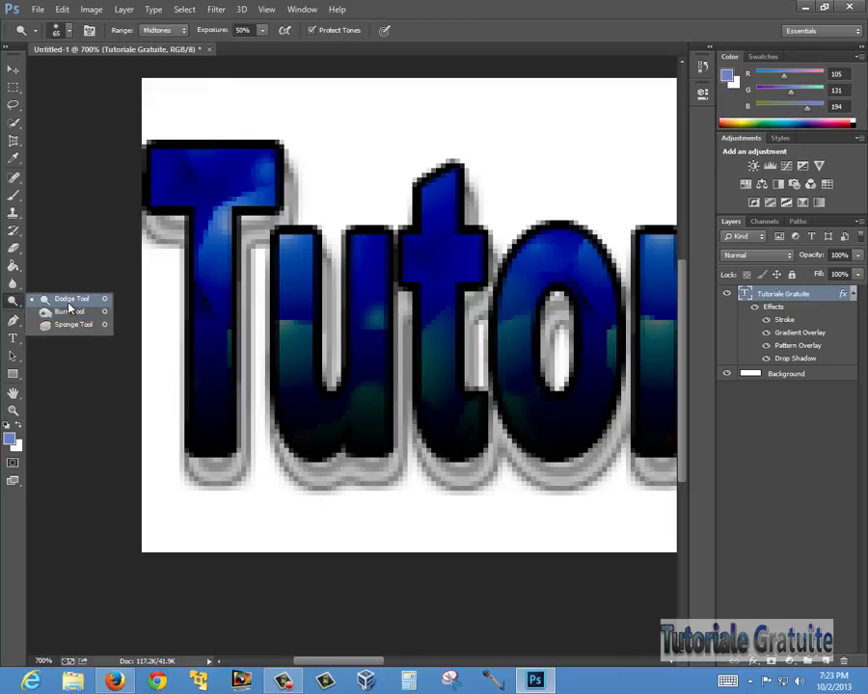
{"action": "left_click", "coordinate": [66, 225]}
{"action": "left_click", "coordinate": [55, 32]}
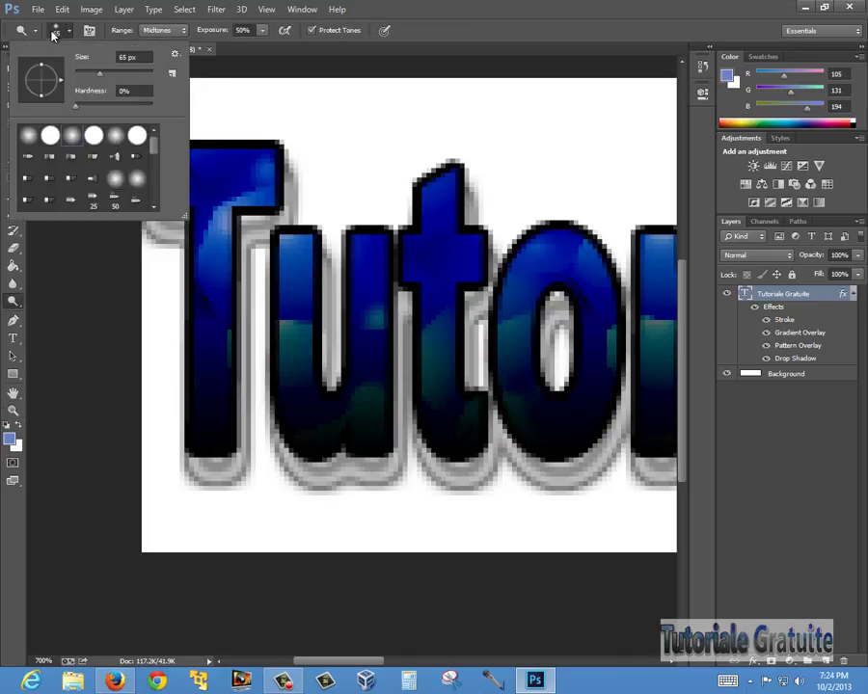
{"action": "left_click", "coordinate": [258, 174]}
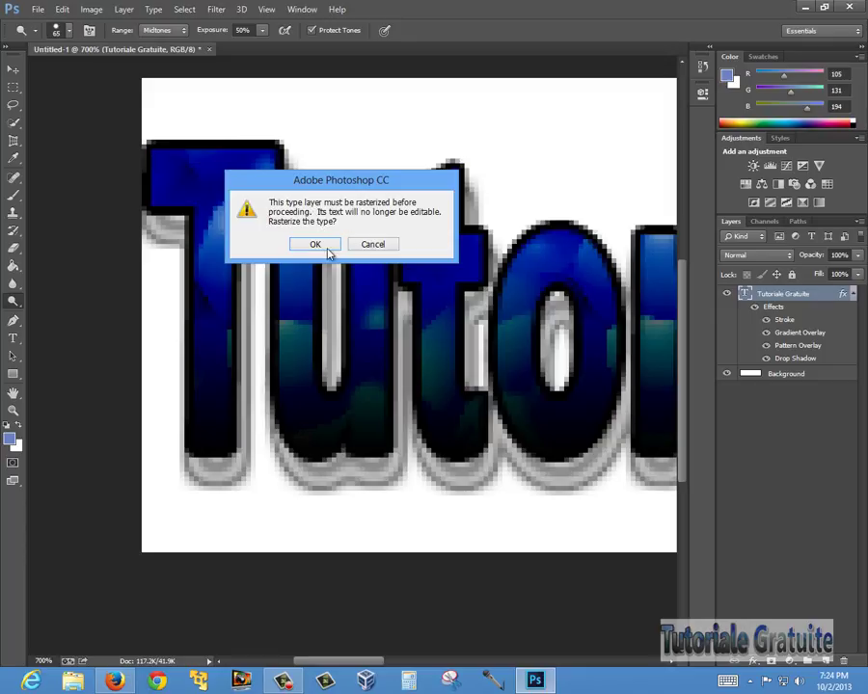
- Rasterize the type layer and dodge highlights onto the T's top bar and stem
{"action": "left_click", "coordinate": [327, 248]}
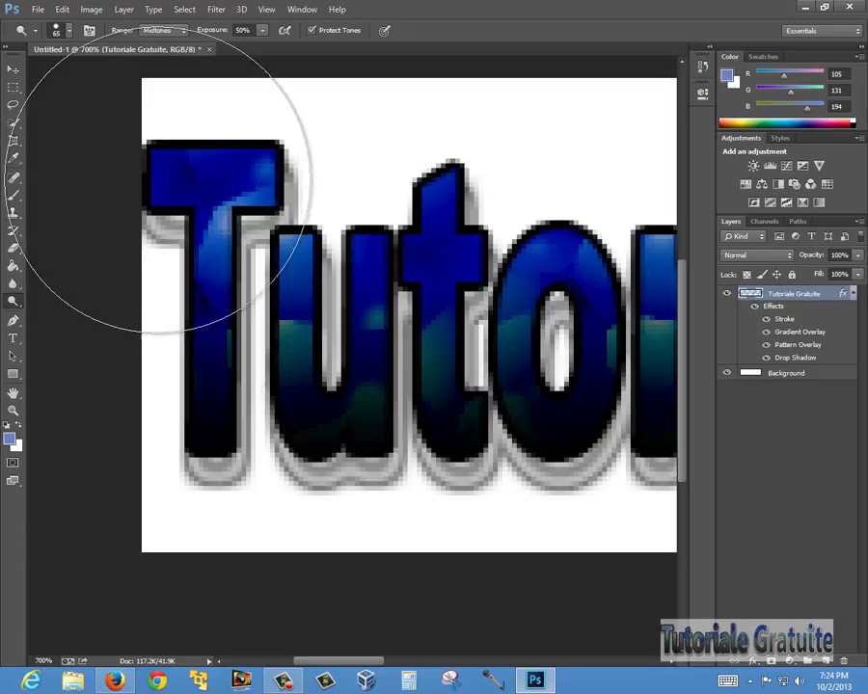
{"action": "left_click", "coordinate": [232, 155]}
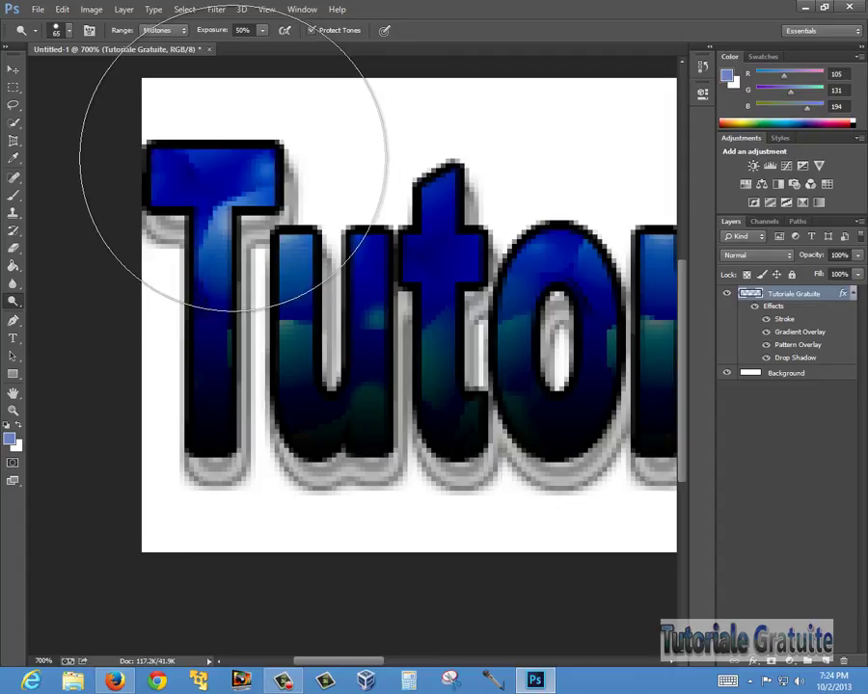
{"action": "left_click", "coordinate": [206, 164]}
{"action": "mouse_move", "coordinate": [201, 165]}
{"action": "left_mouse_down"}
{"action": "mouse_move", "coordinate": [184, 310]}
{"action": "mouse_move", "coordinate": [205, 407]}
{"action": "mouse_move", "coordinate": [262, 416]}
{"action": "mouse_move", "coordinate": [340, 270]}
{"action": "mouse_move", "coordinate": [362, 612]}
{"action": "left_mouse_up"}
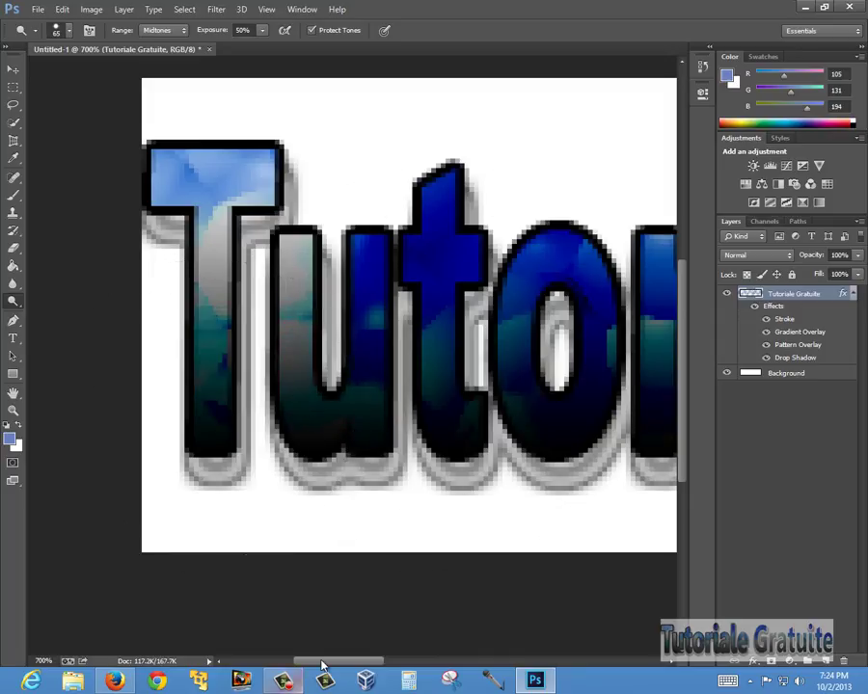
{"action": "left_click_drag", "start_coordinate": [324, 662], "coordinate": [346, 662]}
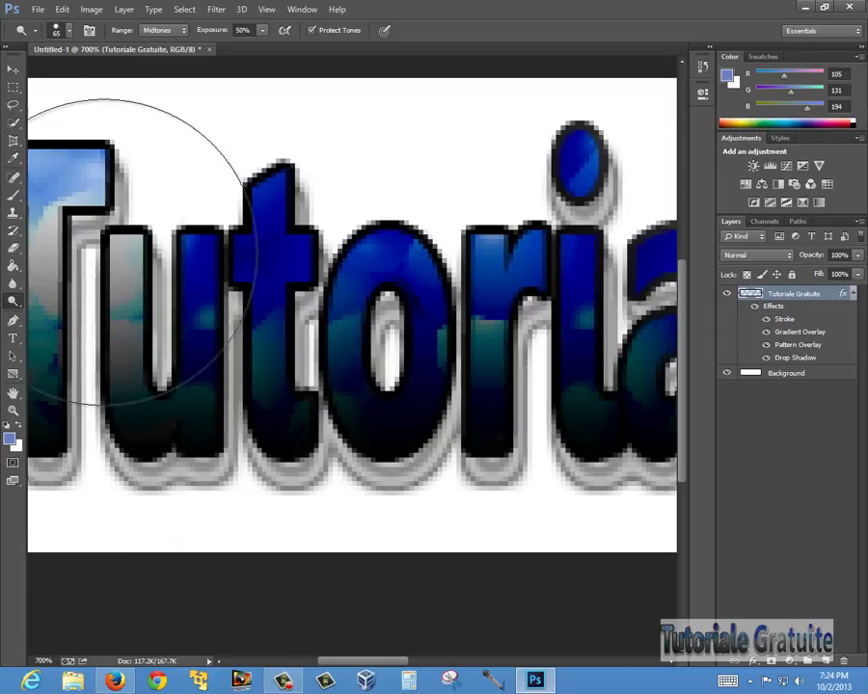
- Dodge highlights across the letters from 'u' through 'Gratuite'
{"action": "left_click", "coordinate": [58, 30]}
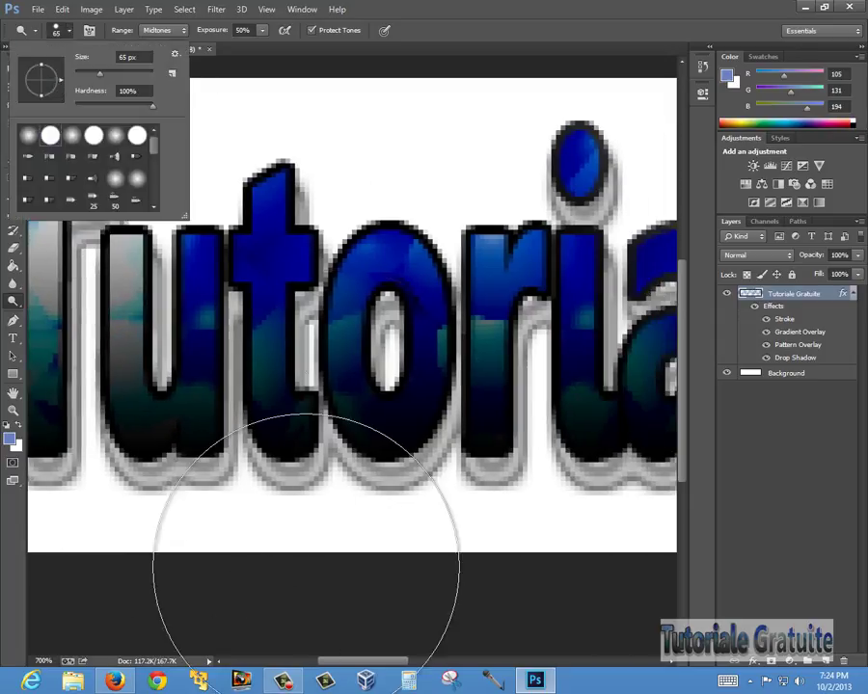
{"action": "left_click", "coordinate": [265, 281]}
{"action": "mouse_move", "coordinate": [232, 340]}
{"action": "left_mouse_down"}
{"action": "mouse_move", "coordinate": [269, 380]}
{"action": "mouse_move", "coordinate": [319, 401]}
{"action": "mouse_move", "coordinate": [485, 352]}
{"action": "mouse_move", "coordinate": [508, 375]}
{"action": "left_mouse_up"}
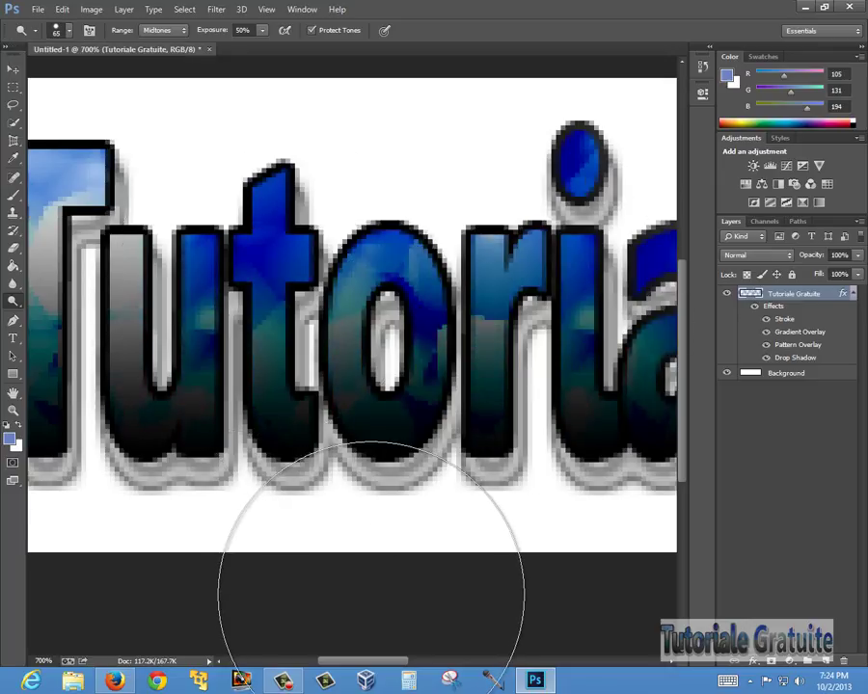
{"action": "mouse_move", "coordinate": [378, 664]}
{"action": "left_mouse_down"}
{"action": "mouse_move", "coordinate": [456, 662]}
{"action": "mouse_move", "coordinate": [442, 662]}
{"action": "left_mouse_up"}
{"action": "mouse_move", "coordinate": [217, 342]}
{"action": "left_mouse_down"}
{"action": "mouse_move", "coordinate": [235, 396]}
{"action": "mouse_move", "coordinate": [372, 301]}
{"action": "left_mouse_up"}
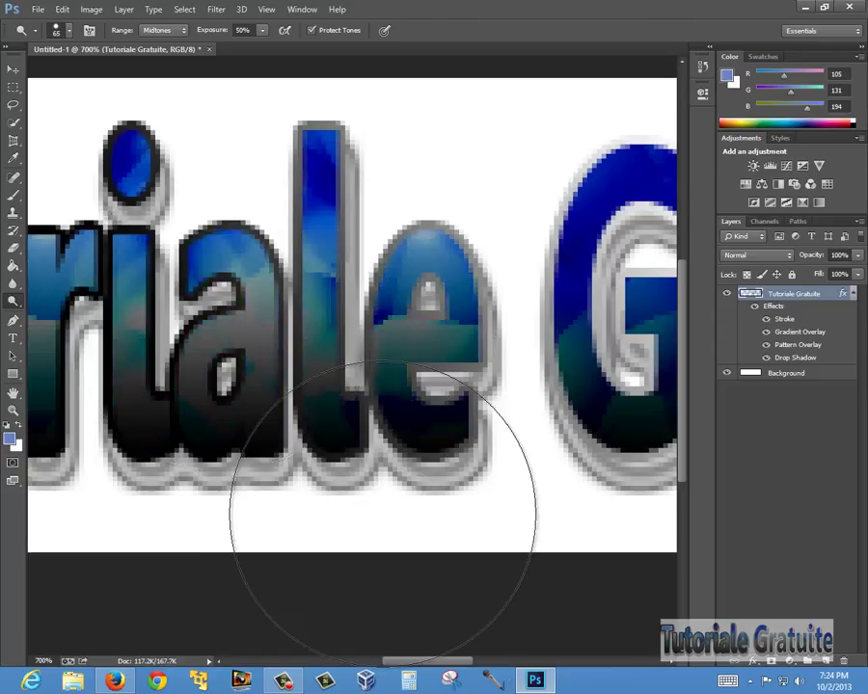
{"action": "scroll", "coordinate": [395, 663], "scroll_direction": "right", "scroll_amount": 5}
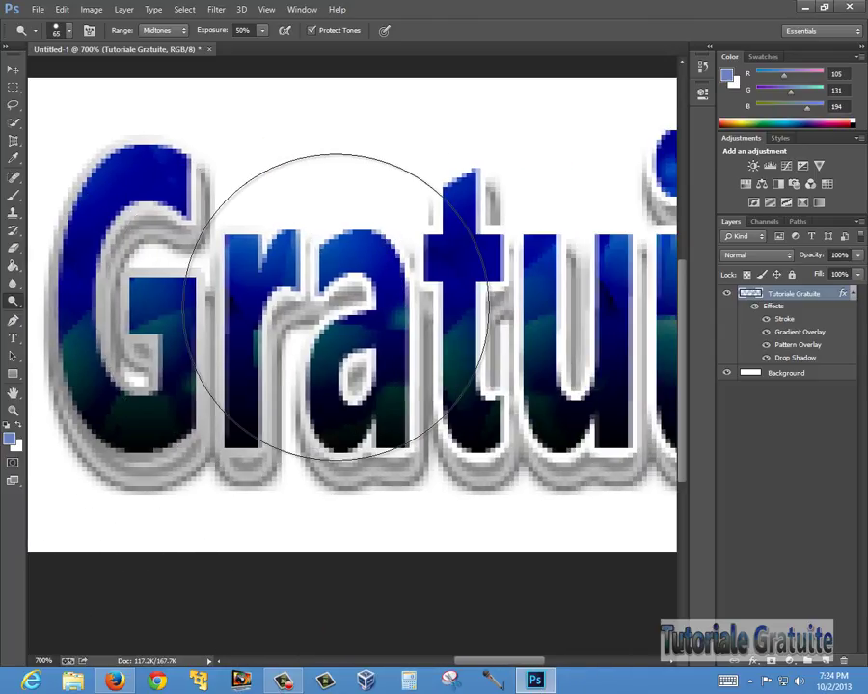
{"action": "mouse_move", "coordinate": [337, 307]}
{"action": "left_mouse_down"}
{"action": "mouse_move", "coordinate": [344, 339]}
{"action": "mouse_move", "coordinate": [364, 359]}
{"action": "mouse_move", "coordinate": [519, 387]}
{"action": "left_mouse_up"}
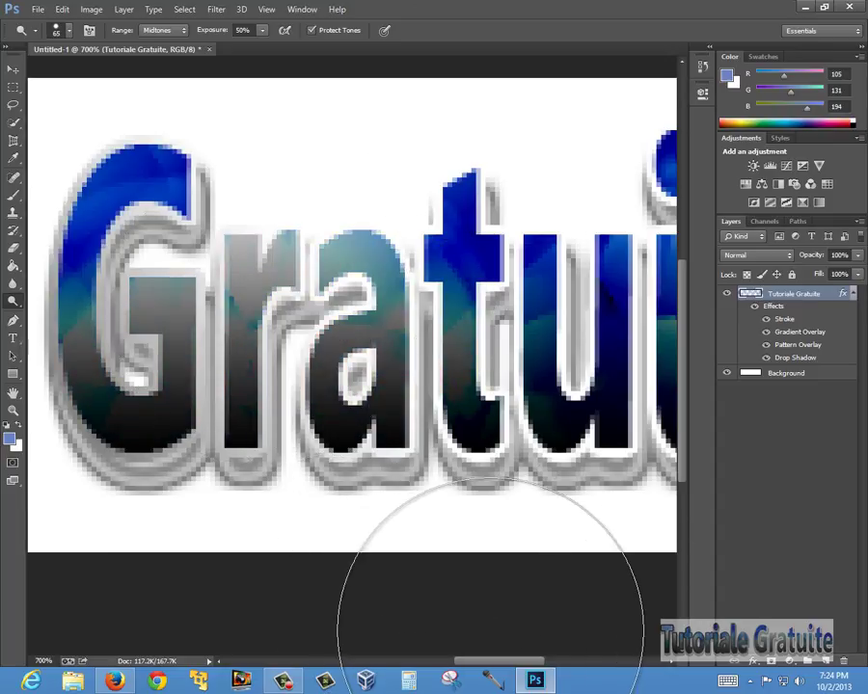
{"action": "left_click_drag", "start_coordinate": [494, 662], "coordinate": [550, 665]}
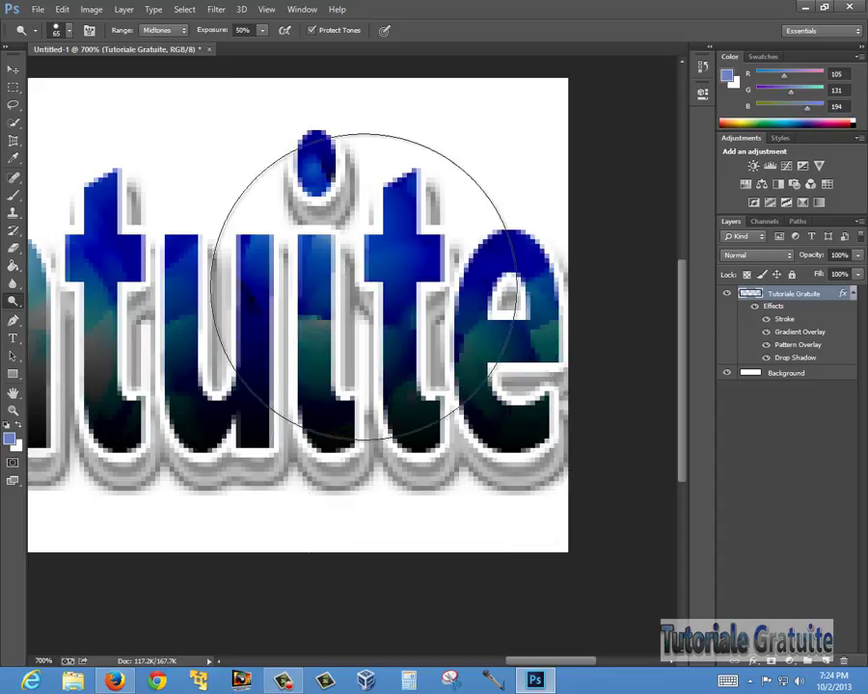
{"action": "mouse_move", "coordinate": [186, 405]}
{"action": "left_mouse_down"}
{"action": "mouse_move", "coordinate": [147, 255]}
{"action": "mouse_move", "coordinate": [176, 309]}
{"action": "left_mouse_up"}
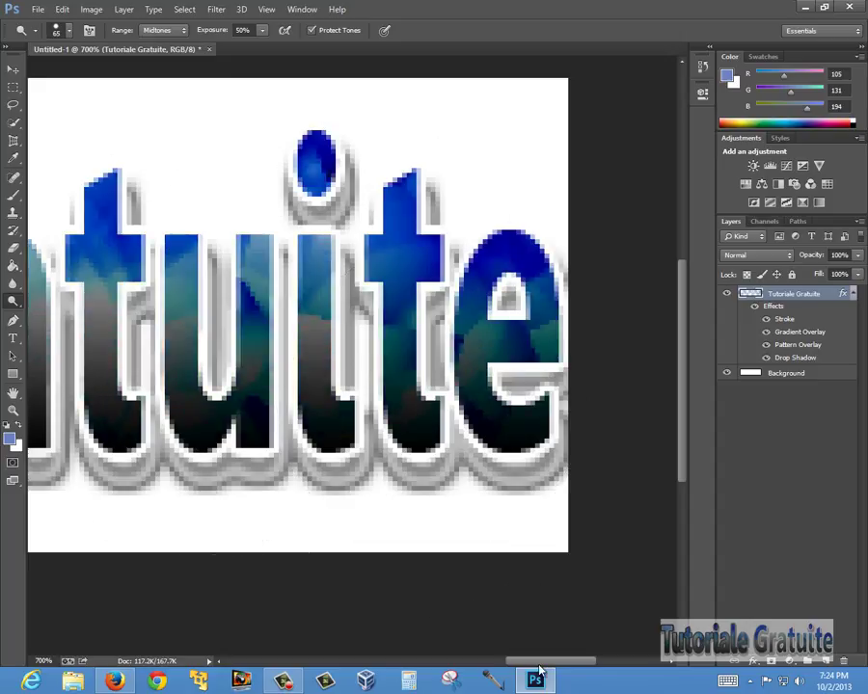
{"action": "mouse_move", "coordinate": [526, 661]}
{"action": "left_mouse_down"}
{"action": "mouse_move", "coordinate": [426, 661]}
{"action": "mouse_move", "coordinate": [320, 641]}
{"action": "mouse_move", "coordinate": [338, 611]}
{"action": "mouse_move", "coordinate": [398, 349]}
{"action": "mouse_move", "coordinate": [398, 271]}
{"action": "mouse_move", "coordinate": [399, 620]}
{"action": "mouse_move", "coordinate": [343, 600]}
{"action": "left_mouse_up"}
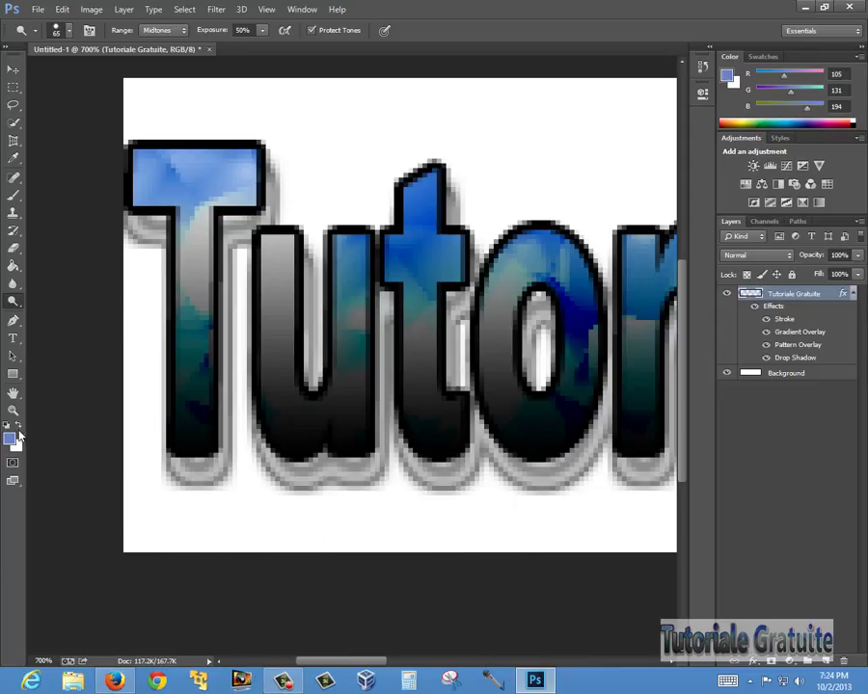
- Zoom out to 200% to show the whole dodged text, then open the File menu
{"action": "left_click", "coordinate": [14, 411]}
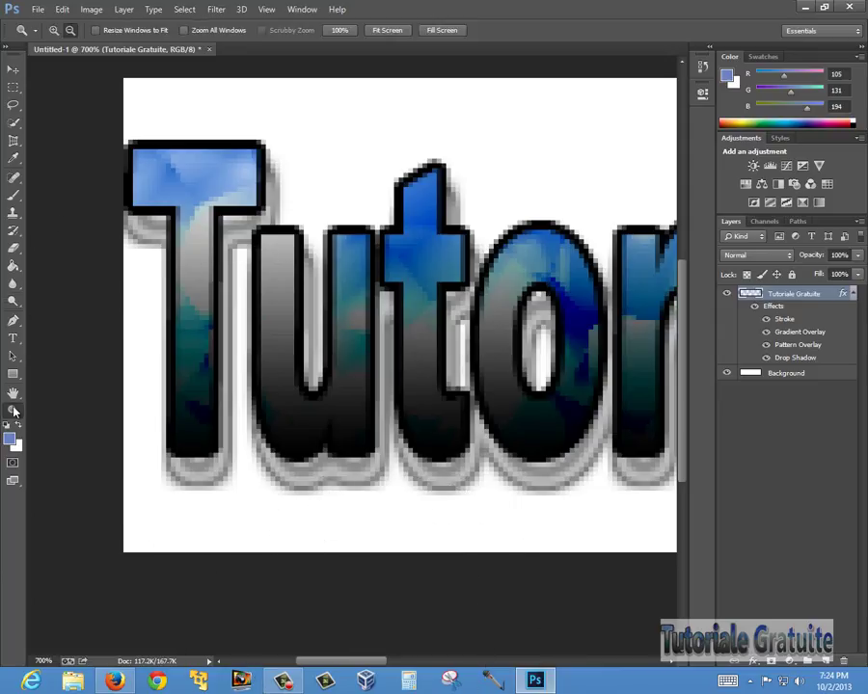
{"action": "left_click", "coordinate": [478, 424], "text": "alt"}
{"action": "left_click", "coordinate": [479, 427], "text": "alt"}
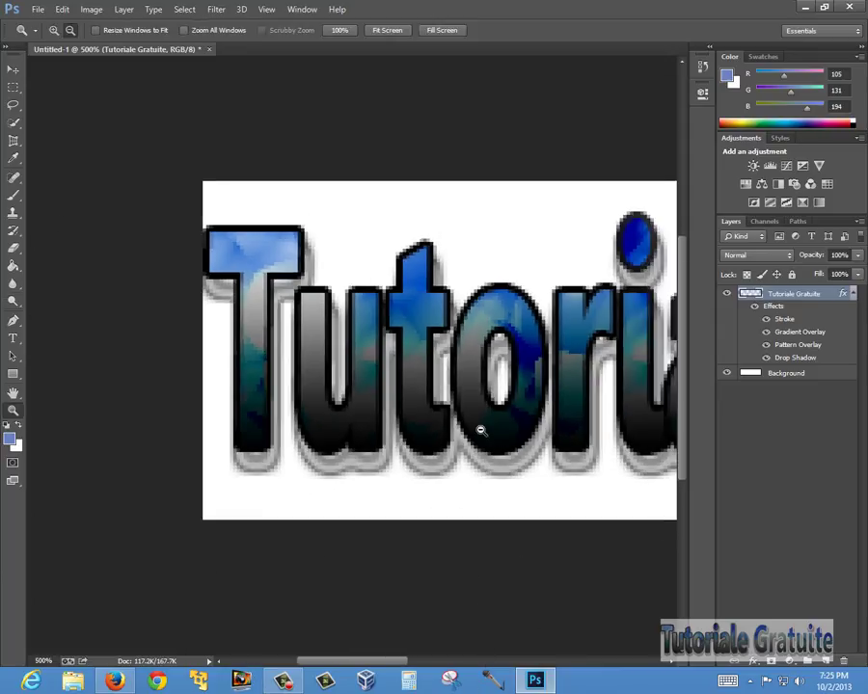
{"action": "left_click", "coordinate": [480, 430], "text": "alt"}
{"action": "left_click", "coordinate": [475, 419], "text": "alt"}
{"action": "left_click", "coordinate": [477, 414], "text": "alt"}
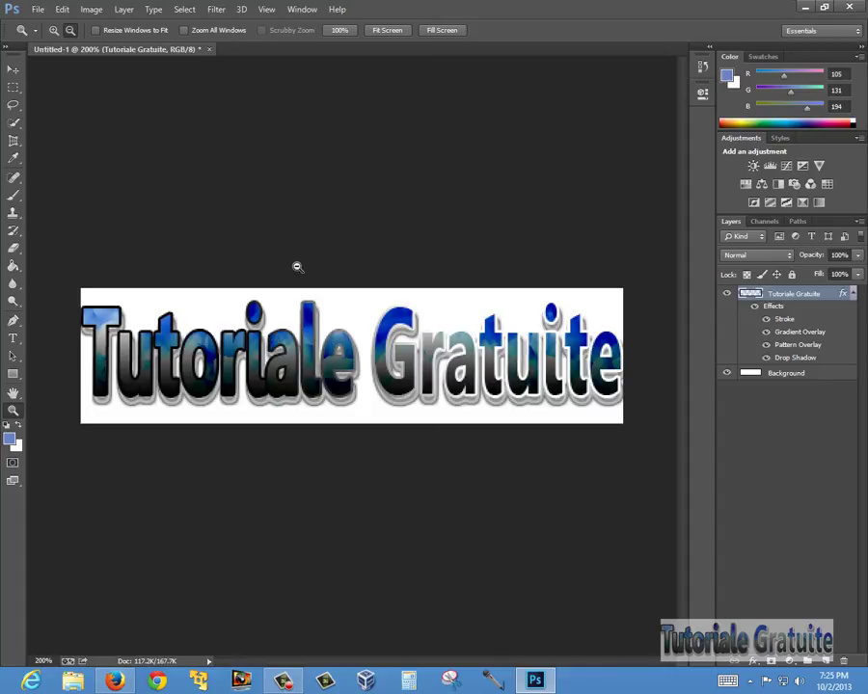
{"action": "left_click", "coordinate": [37, 9]}
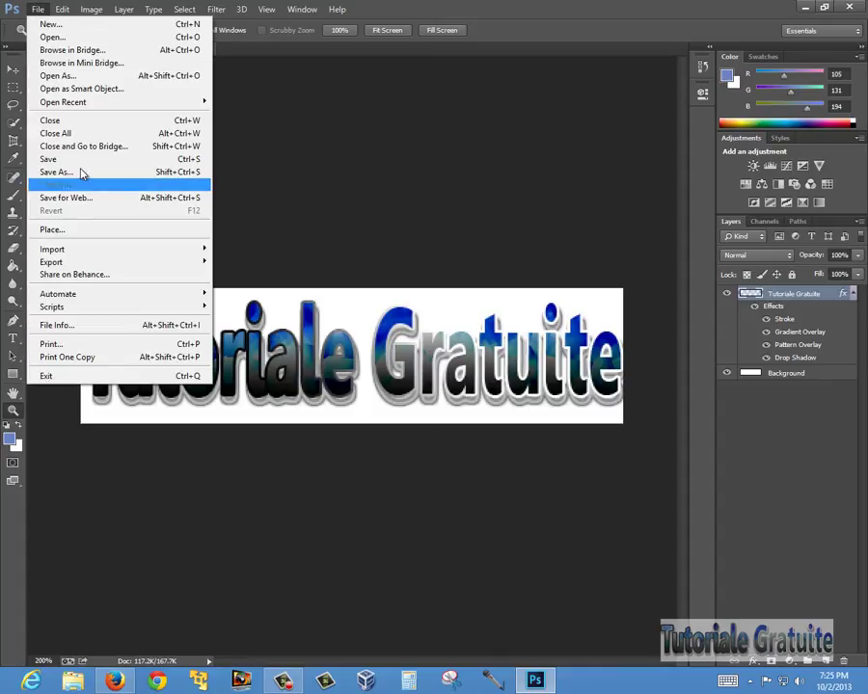
- In Save As, choose JPEG format and name the file 'Logo Tutoriale Gratuite' on the Desktop
{"action": "left_click", "coordinate": [83, 176]}
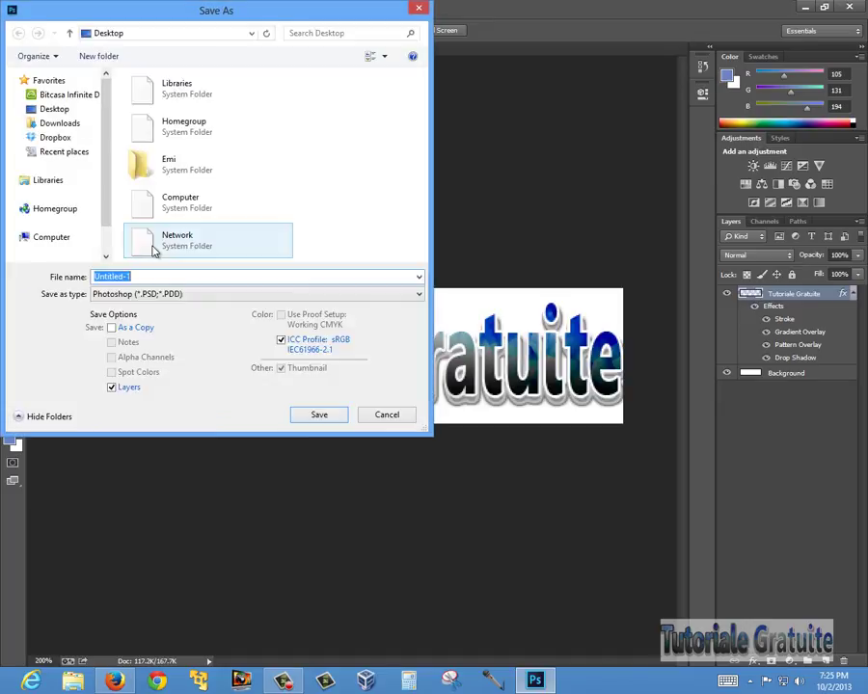
{"action": "left_click", "coordinate": [152, 299]}
{"action": "left_click", "coordinate": [155, 397]}
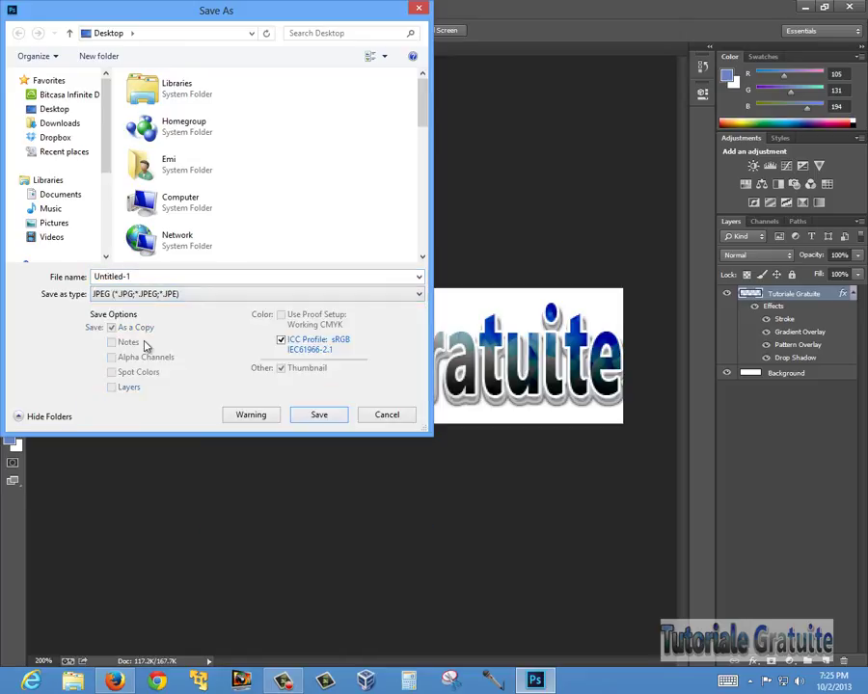
{"action": "left_click", "coordinate": [141, 273]}
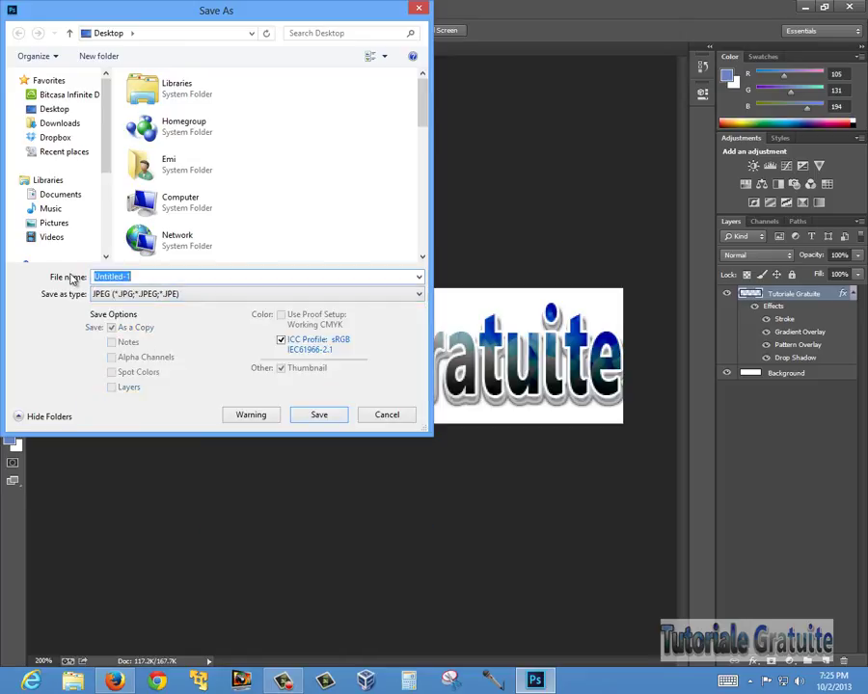
{"action": "type", "text": "Logo Tutoriale G"}
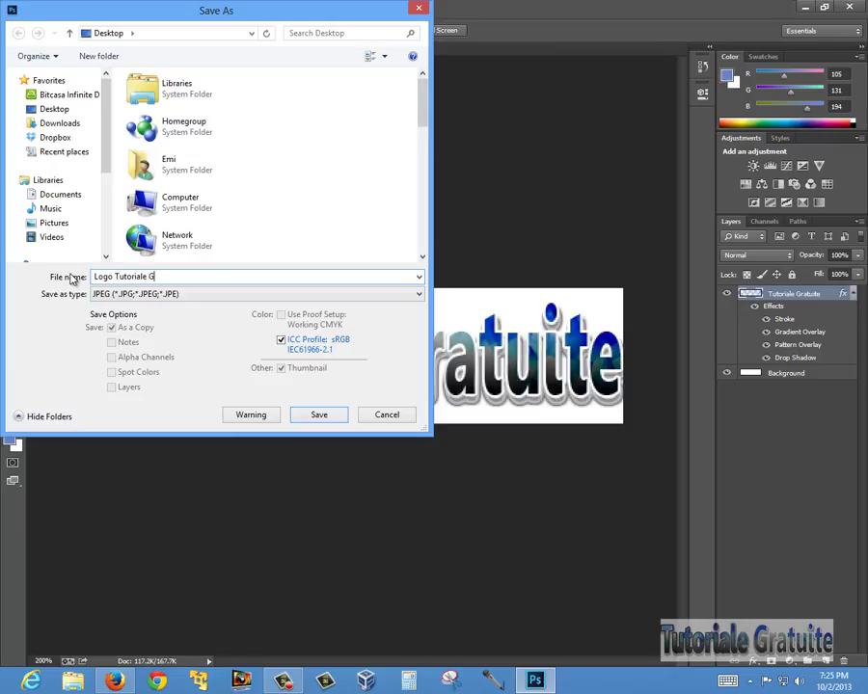
{"action": "type", "text": "ratuite"}
{"action": "left_click", "coordinate": [283, 680]}
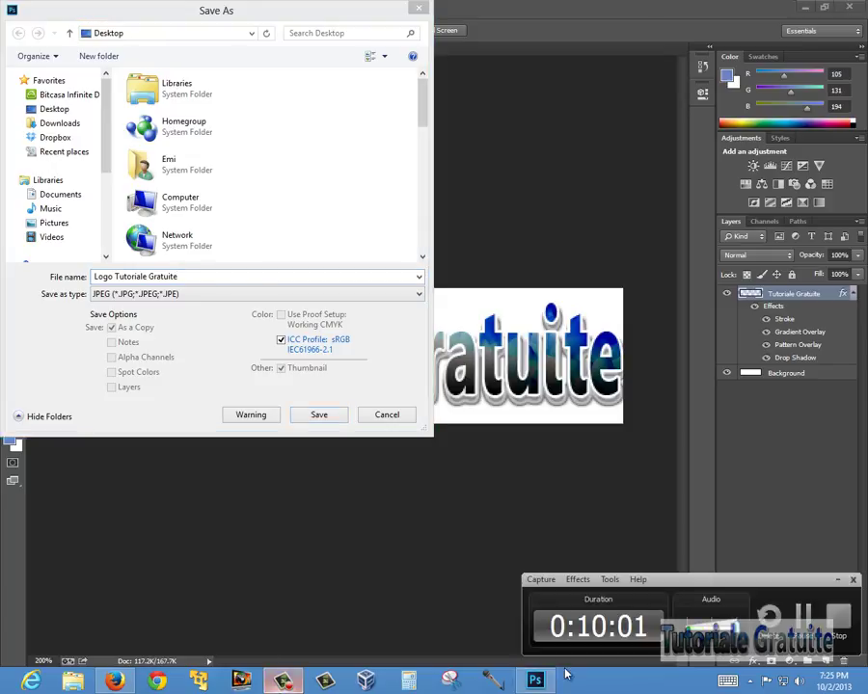